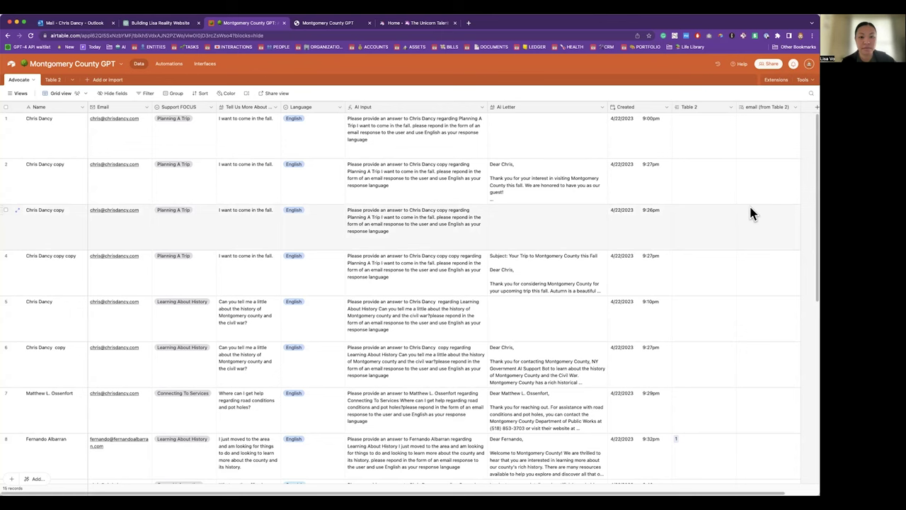
# Step: Review the first record's Name, Email, Support FOCUS, request, Language and AI Input values
pyautogui.scroll(-10, 383, 198)
pyautogui.scroll(10, 383, 202)
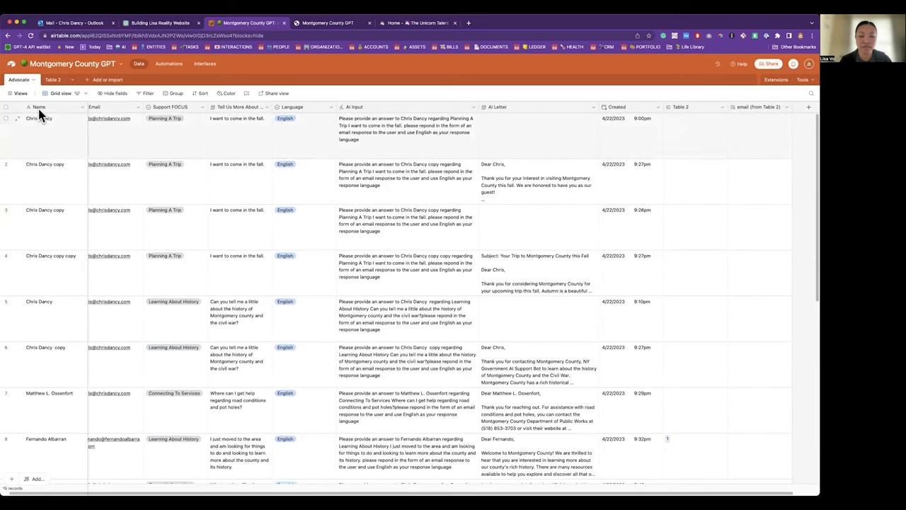
pyautogui.hscroll(-1, 162, 141)
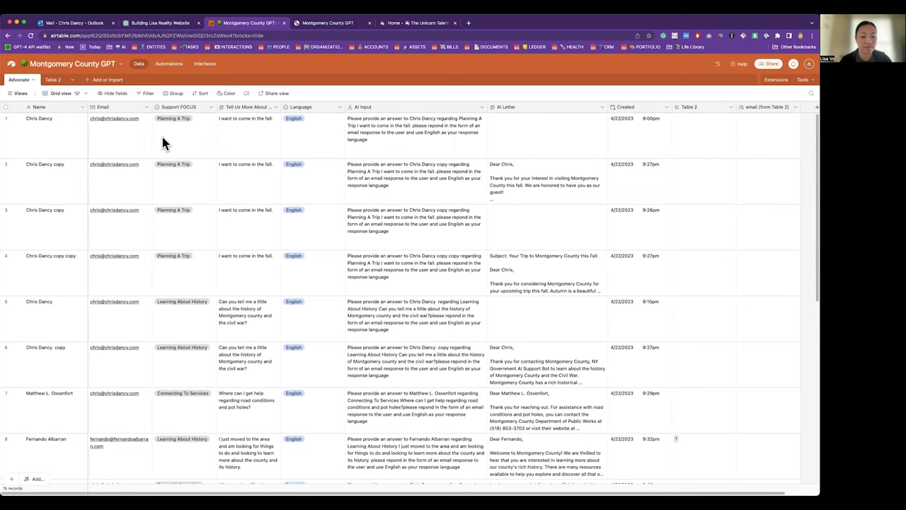
pyautogui.click(74, 135)
pyautogui.click(99, 141)
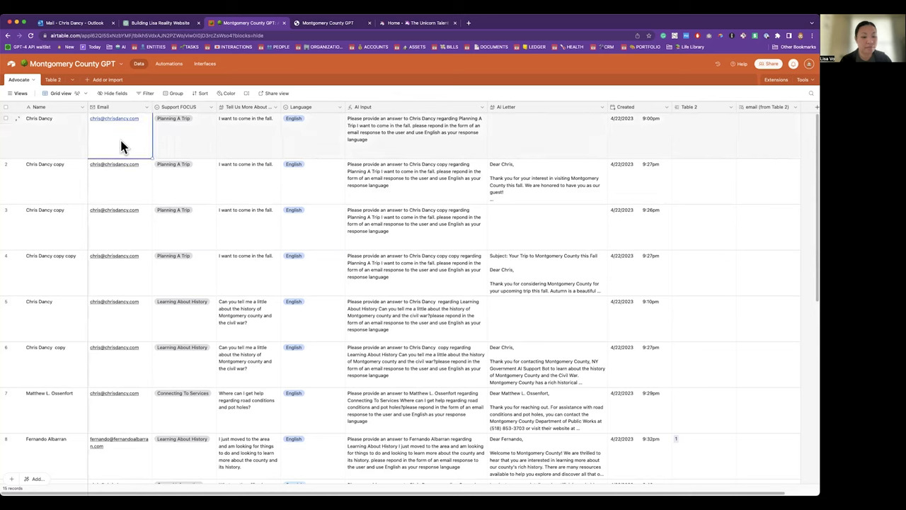
pyautogui.click(187, 150)
pyautogui.click(265, 140)
pyautogui.click(315, 140)
pyautogui.click(382, 145)
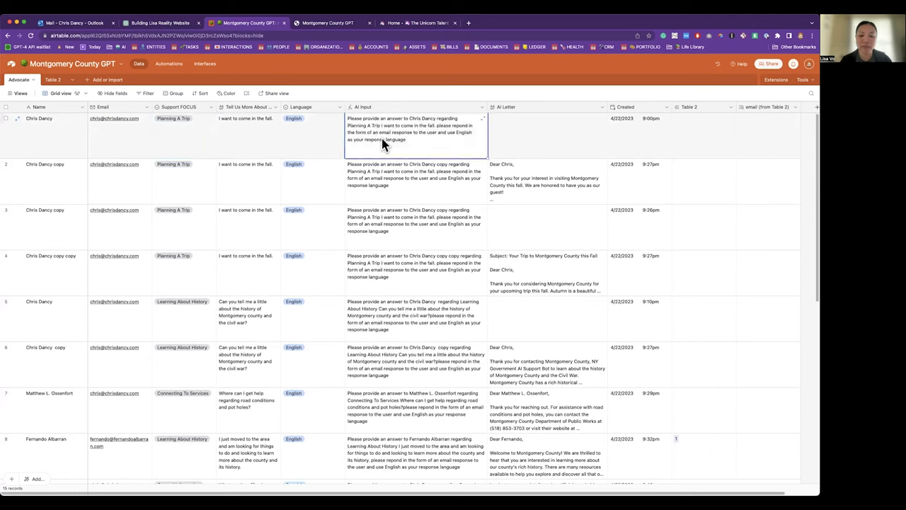
pyautogui.scroll(-10, 368, 164)
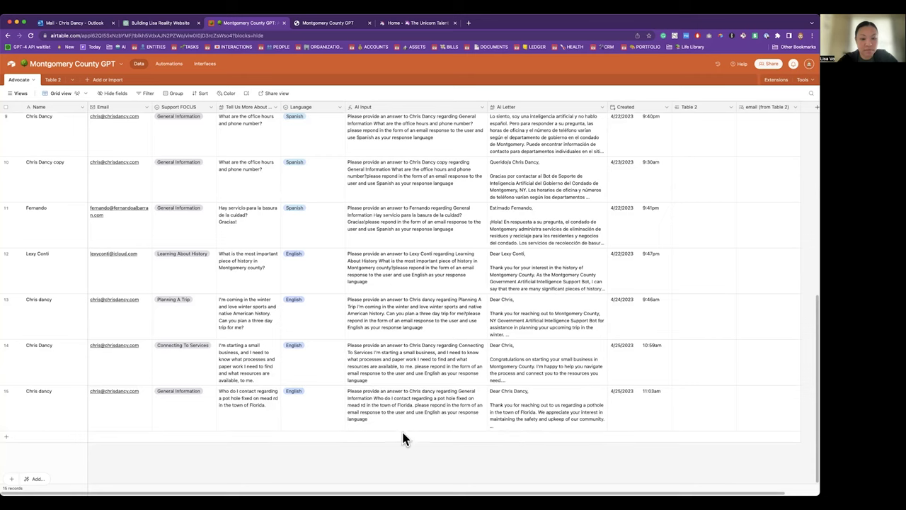
# Step: Add record 16 after row 15 with the submitter's name and e-mail address
pyautogui.click(53, 434)
pyautogui.press('Tab')
pyautogui.press('Tab')
# Step: Set record 16 to Learning About History, enter the Hispanic heritage request, and choose English
pyautogui.click(170, 449)
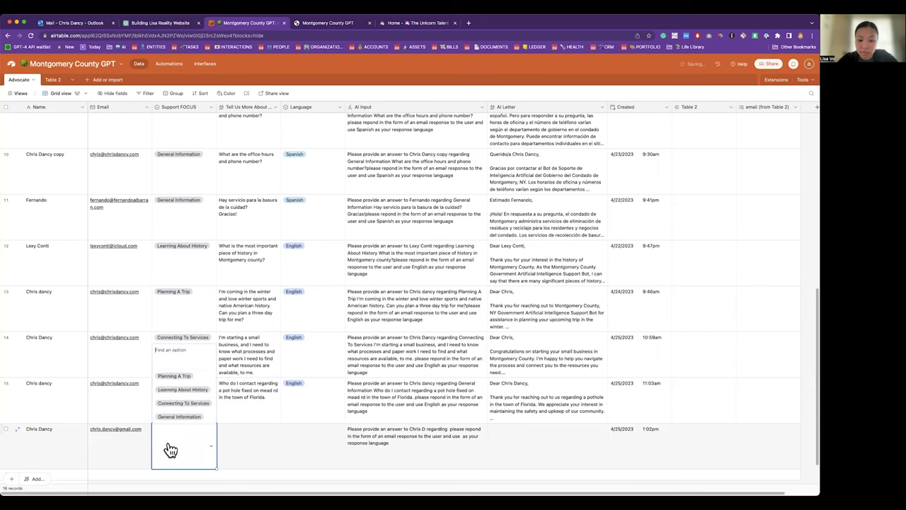
pyautogui.click(186, 391)
pyautogui.click(234, 426)
pyautogui.write('I am')
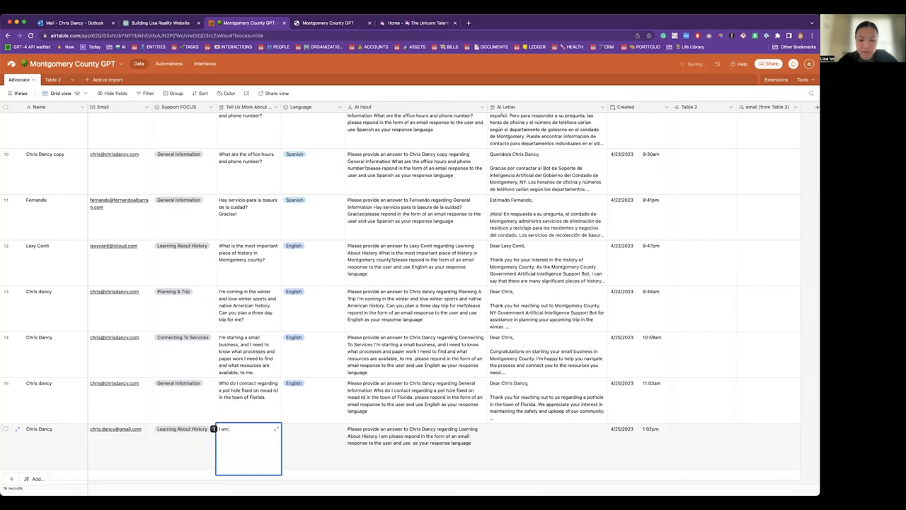
pyautogui.write(' moving to the are')
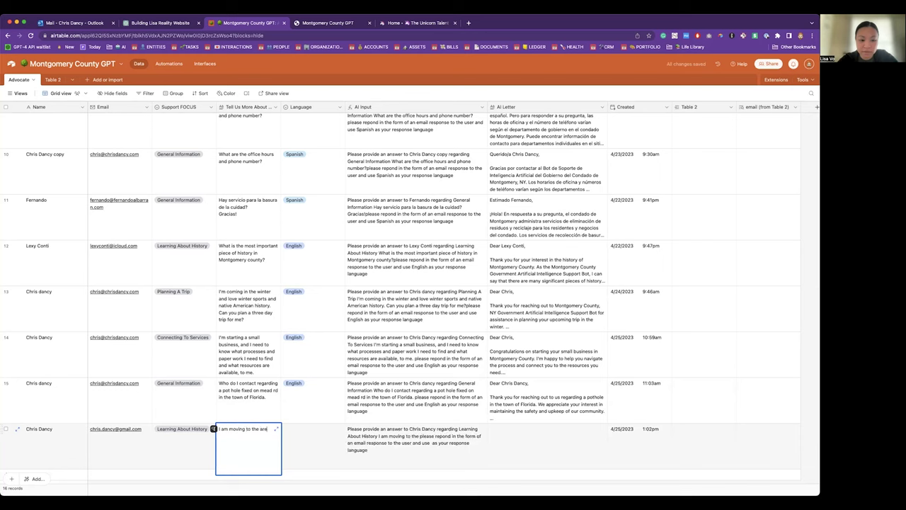
pyautogui.write('a and I am hispanic and I want to learn about your hispanic he')
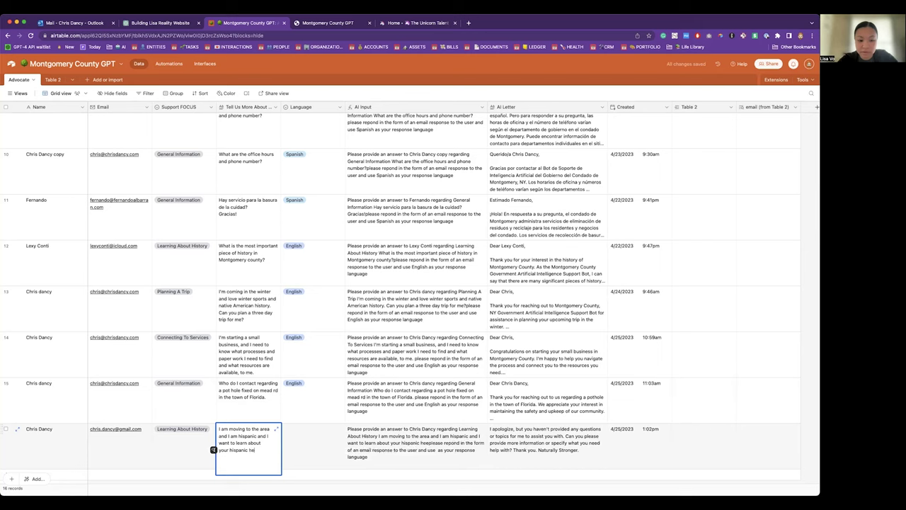
pyautogui.write('r')
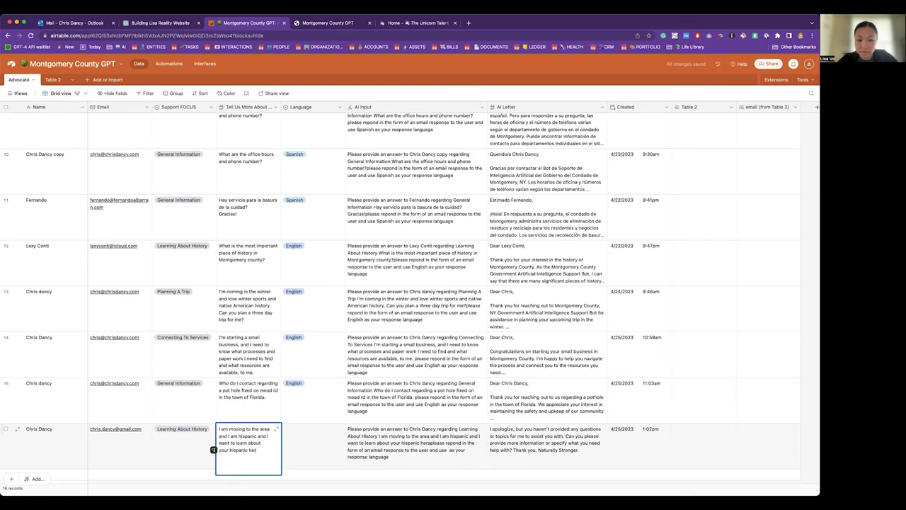
pyautogui.write('itage ')
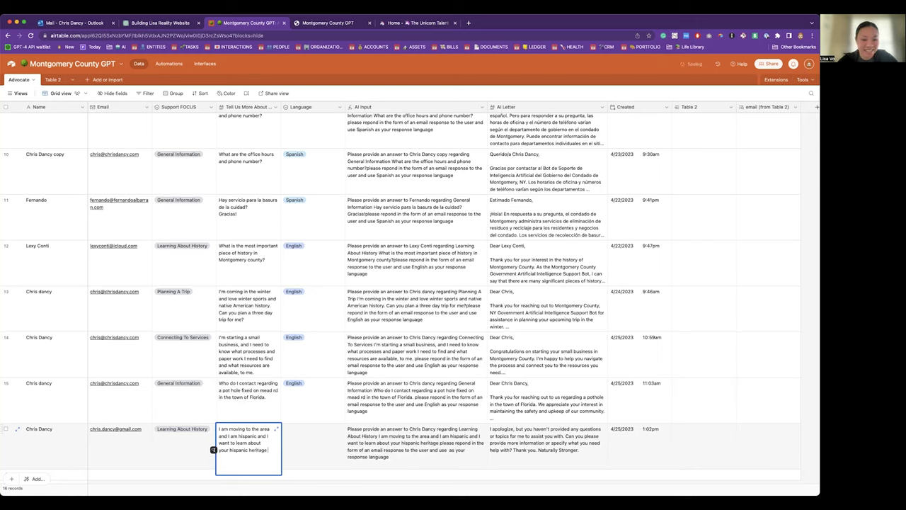
pyautogui.write('with the county.')
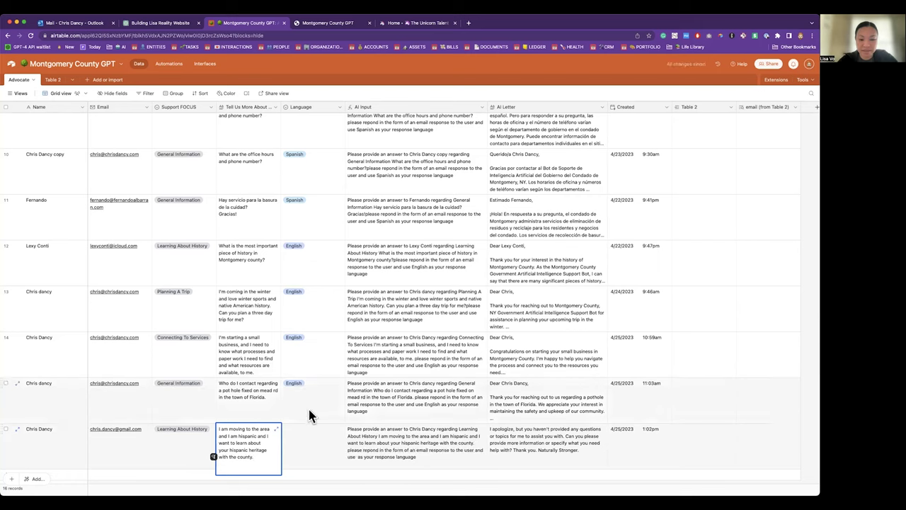
pyautogui.click(316, 432)
pyautogui.click(317, 434)
pyautogui.click(327, 375)
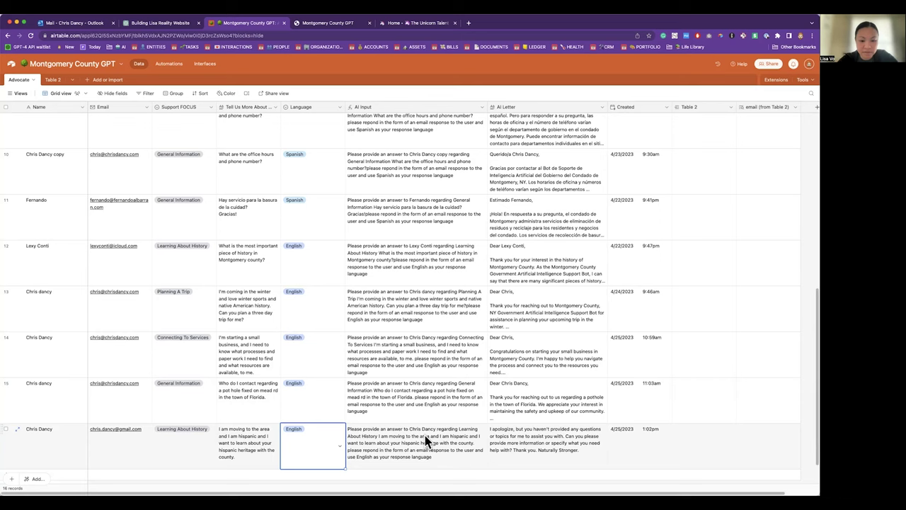
pyautogui.click(482, 108)
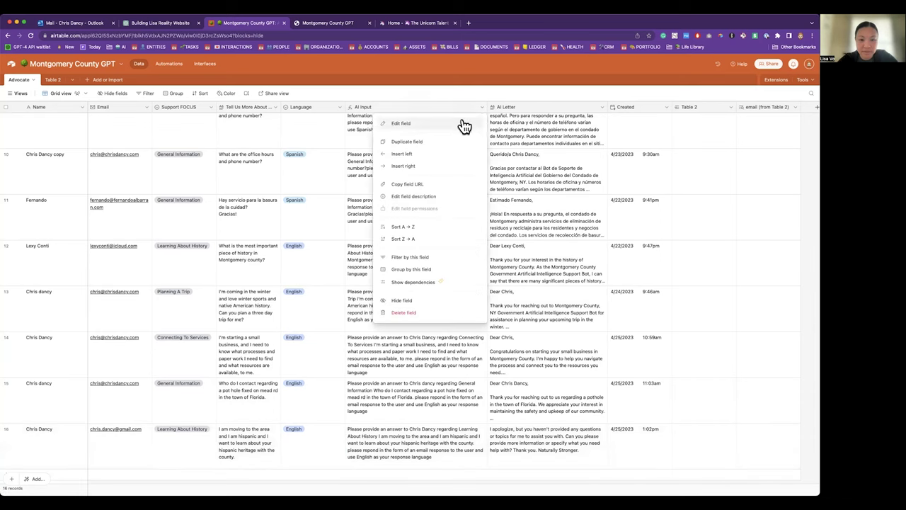
pyautogui.click(464, 122)
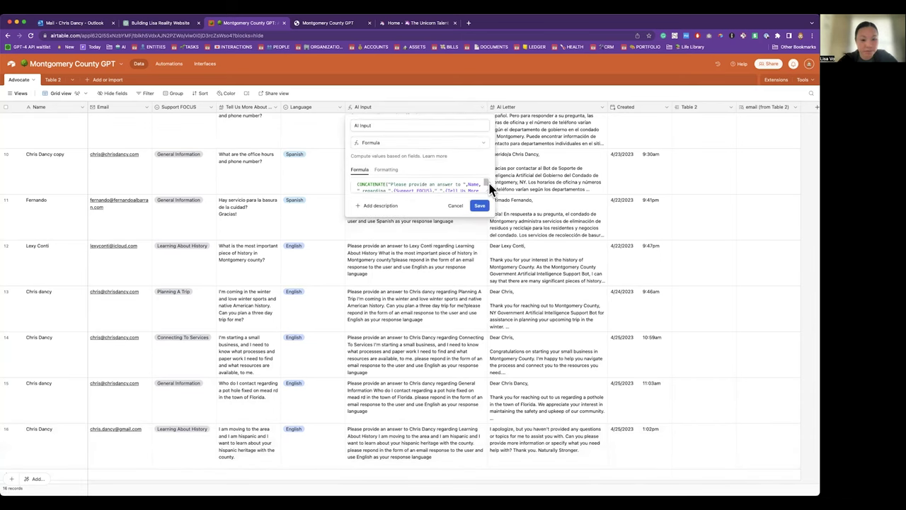
pyautogui.moveTo(486, 190); pyautogui.dragTo(542, 277)
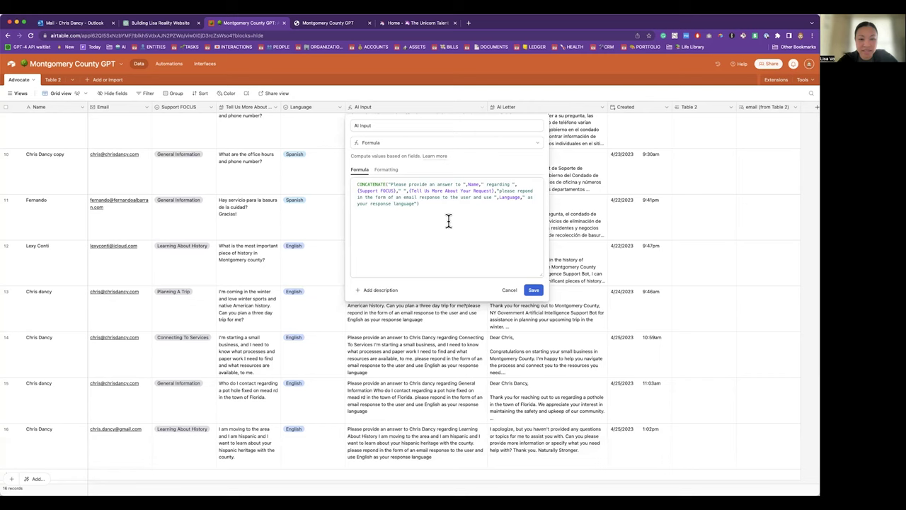
pyautogui.moveTo(424, 202); pyautogui.dragTo(383, 186)
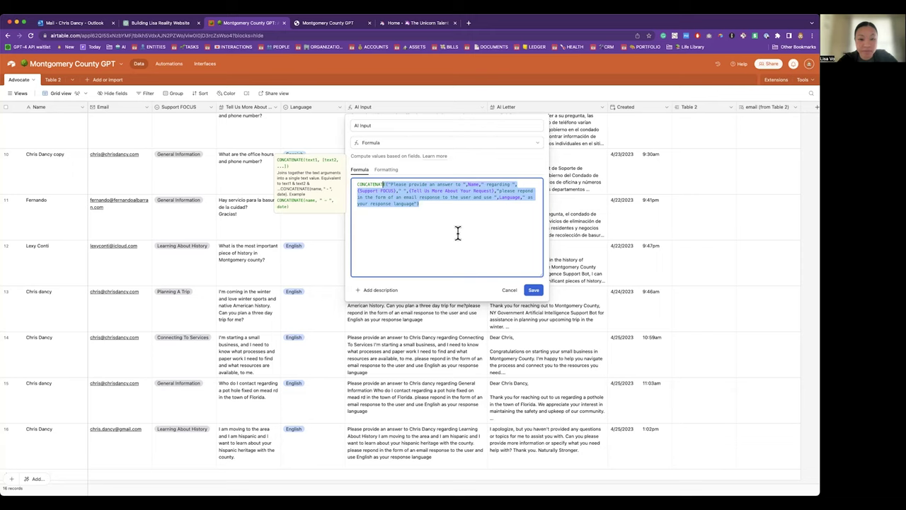
pyautogui.click(505, 294)
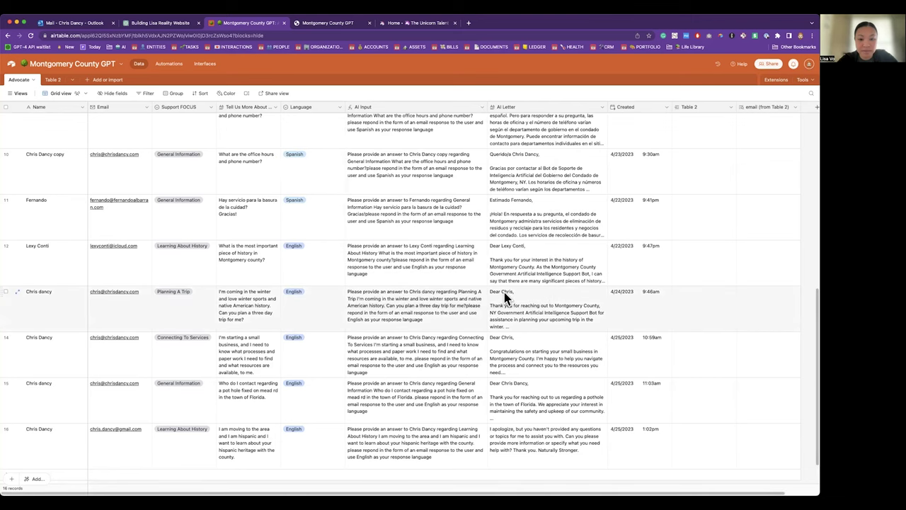
# Step: Check the AI Input prompts of rows 15, 1 and 2, then show the views panel
pyautogui.scroll(-2, 505, 296)
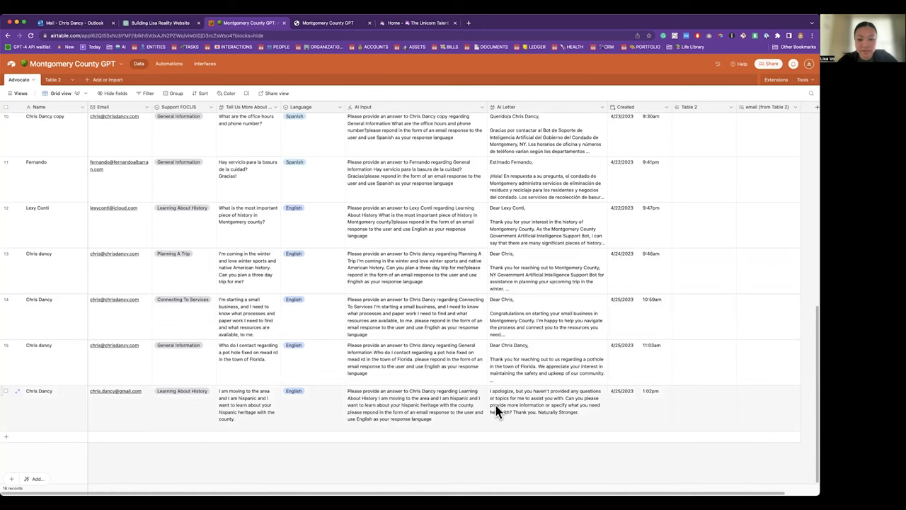
pyautogui.click(414, 375)
pyautogui.scroll(5, 414, 376)
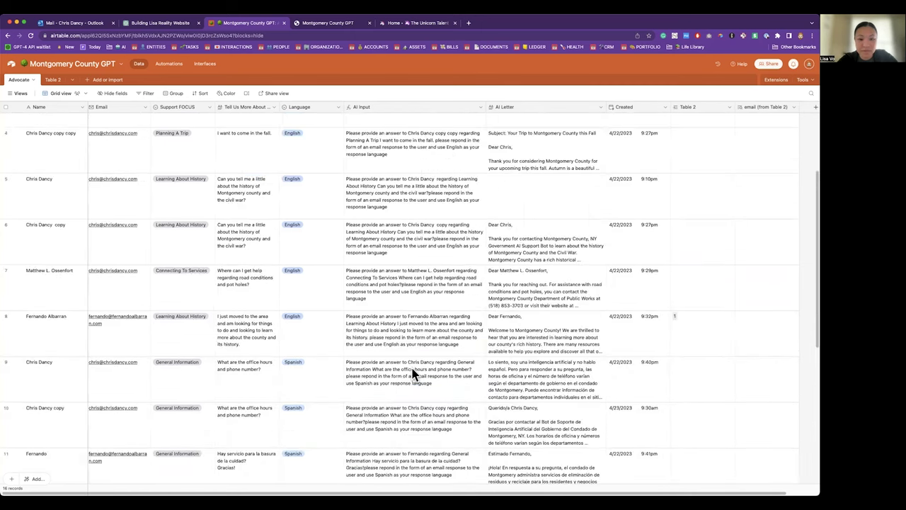
pyautogui.scroll(3, 414, 376)
pyautogui.click(433, 130)
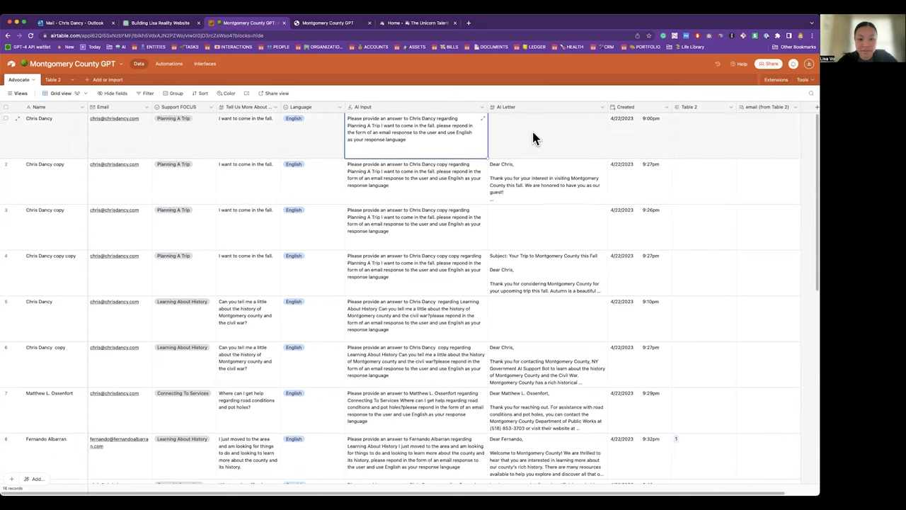
pyautogui.click(411, 172)
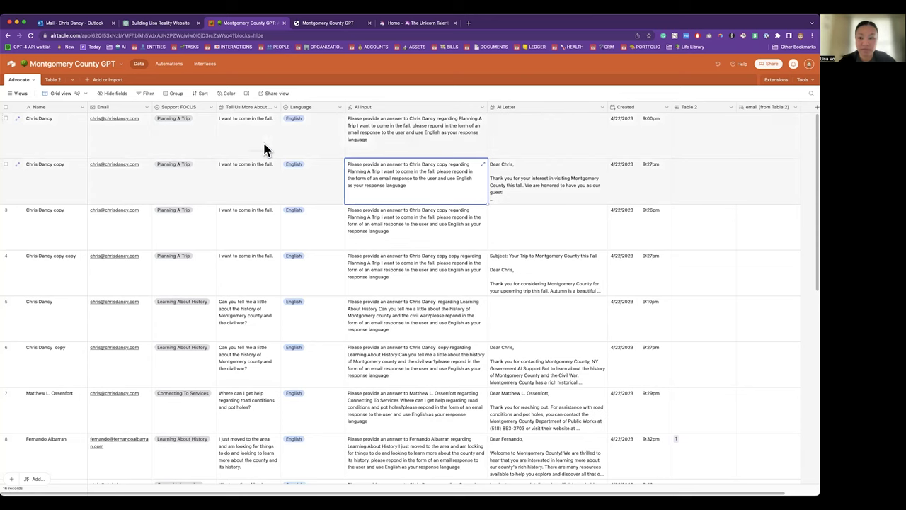
pyautogui.click(20, 94)
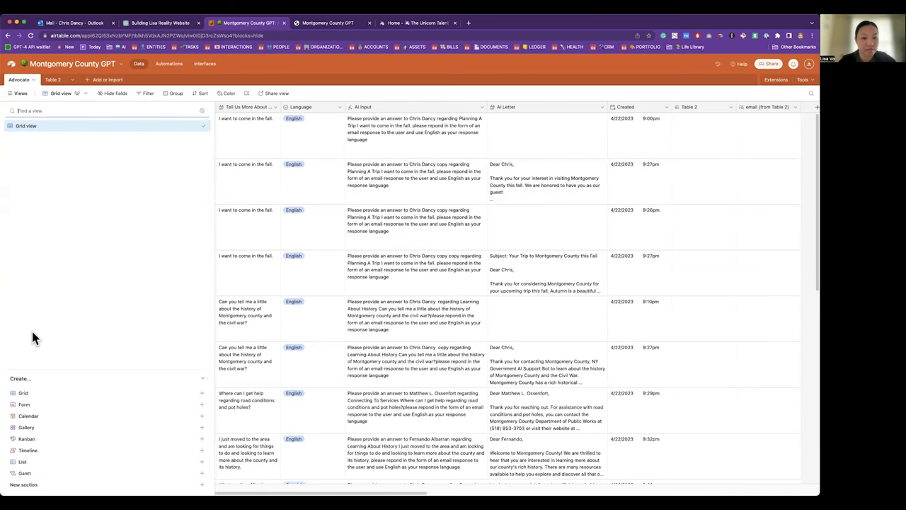
# Step: Create a new form view named Form and look over its request fields
pyautogui.click(39, 405)
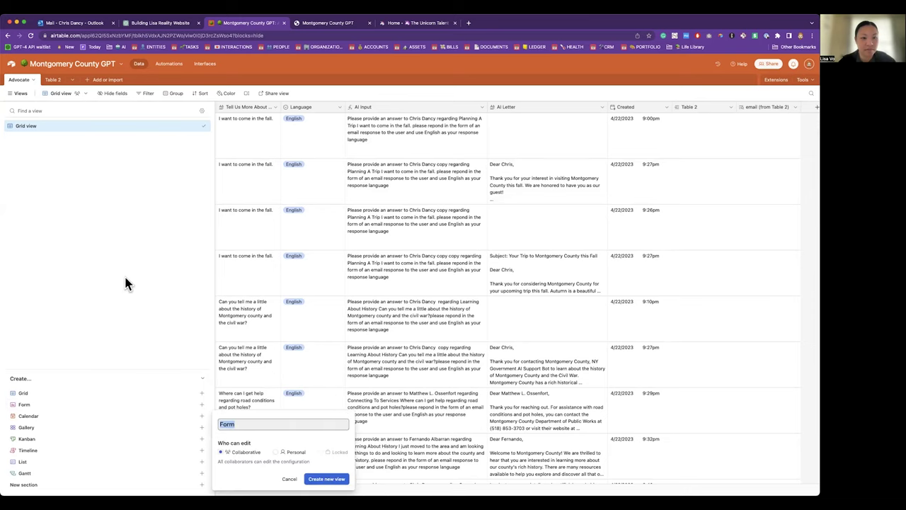
pyautogui.click(332, 480)
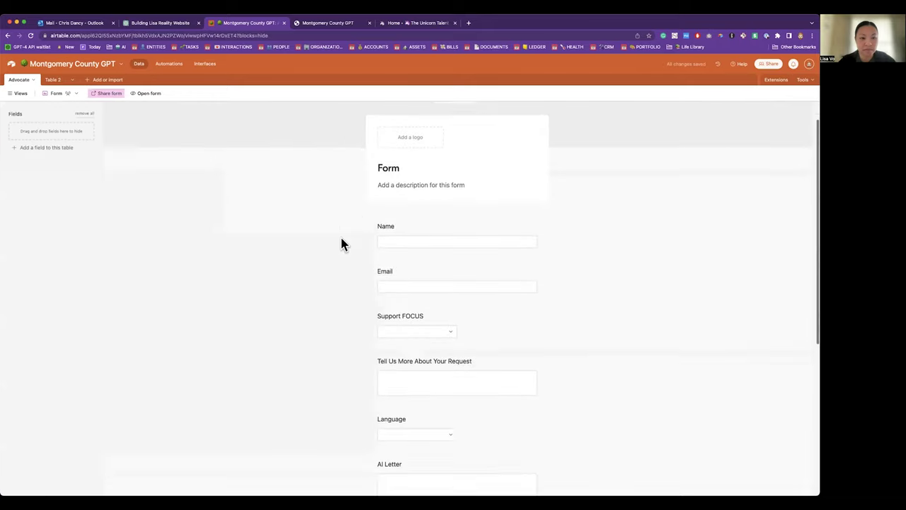
pyautogui.scroll(-5, 341, 245)
pyautogui.scroll(2, 342, 245)
pyautogui.scroll(5, 341, 244)
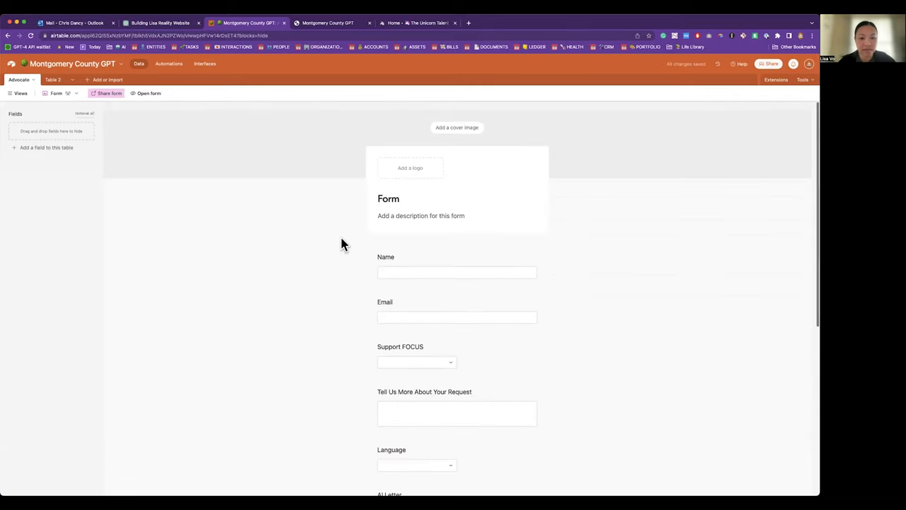
# Step: Switch the Advocate table back to Grid view
pyautogui.click(21, 94)
pyautogui.click(28, 126)
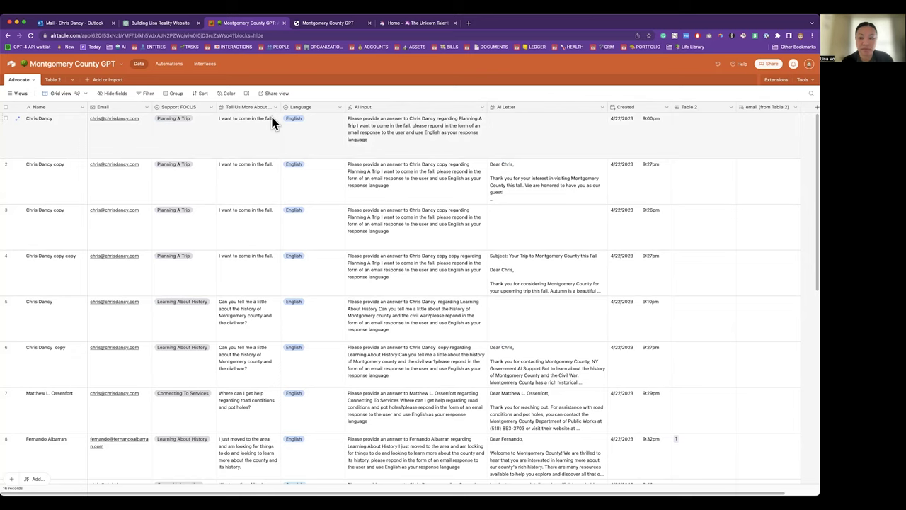
pyautogui.click(468, 22)
# Step: Go to fillout.com, view the pricing plans, and log in to the Fillout dashboard
pyautogui.write('fillout')
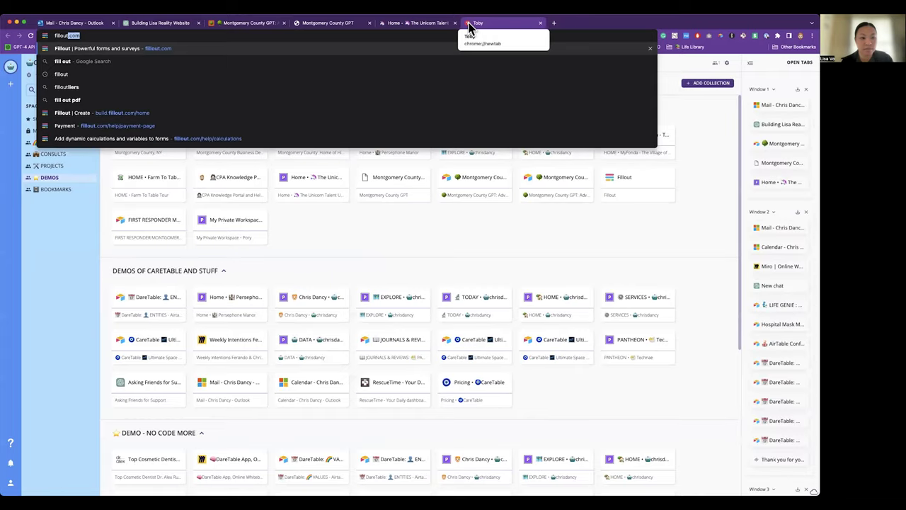
pyautogui.press('Return')
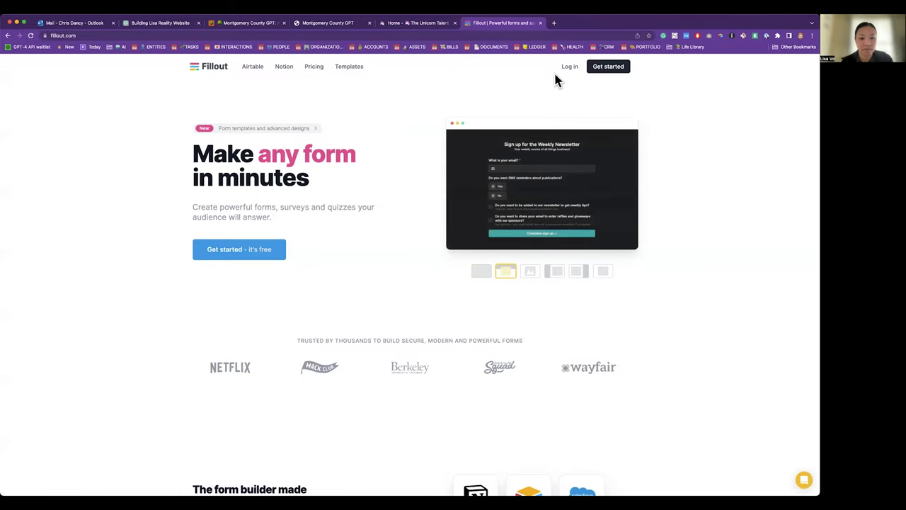
pyautogui.click(313, 67)
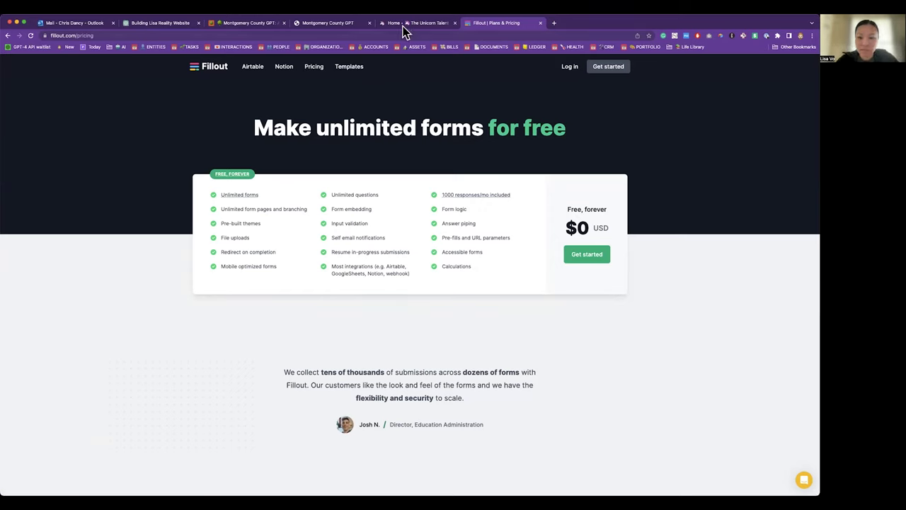
pyautogui.click(570, 67)
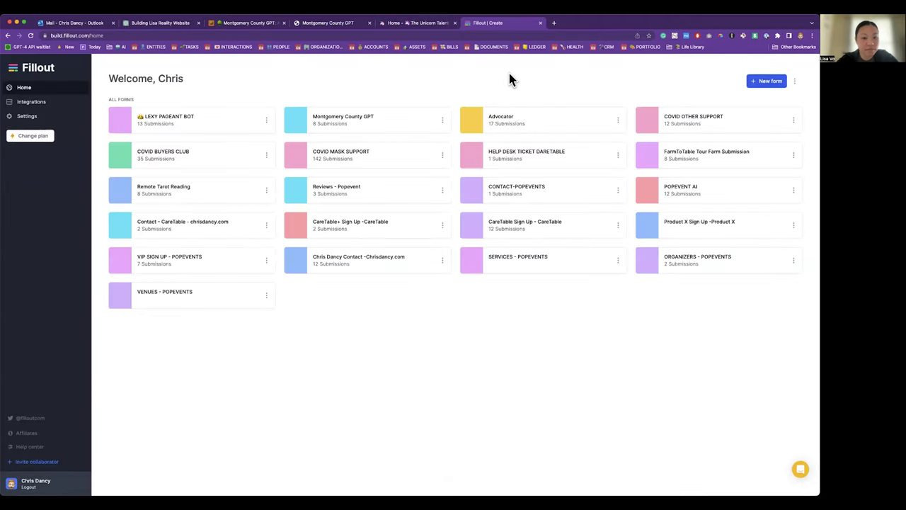
# Step: Open the Montgomery County GPT form's cover and question pages, then return to Airtable
pyautogui.click(366, 119)
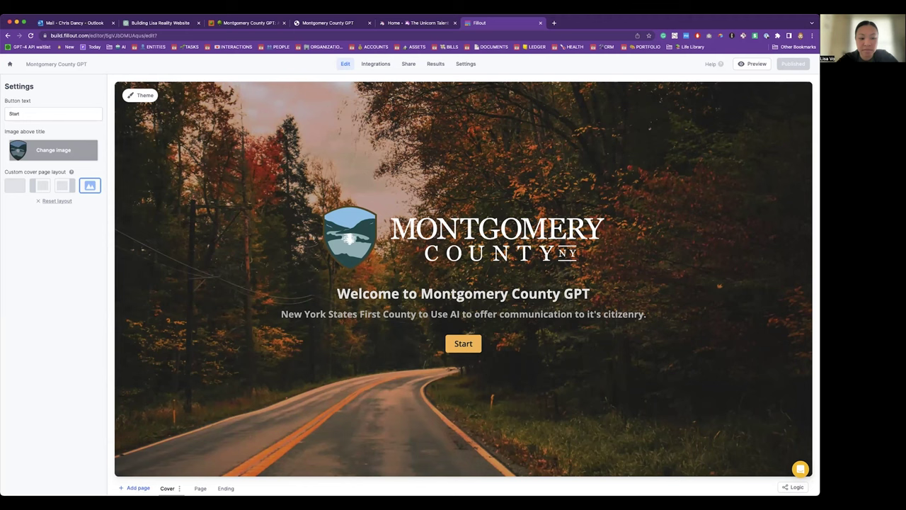
pyautogui.click(136, 488)
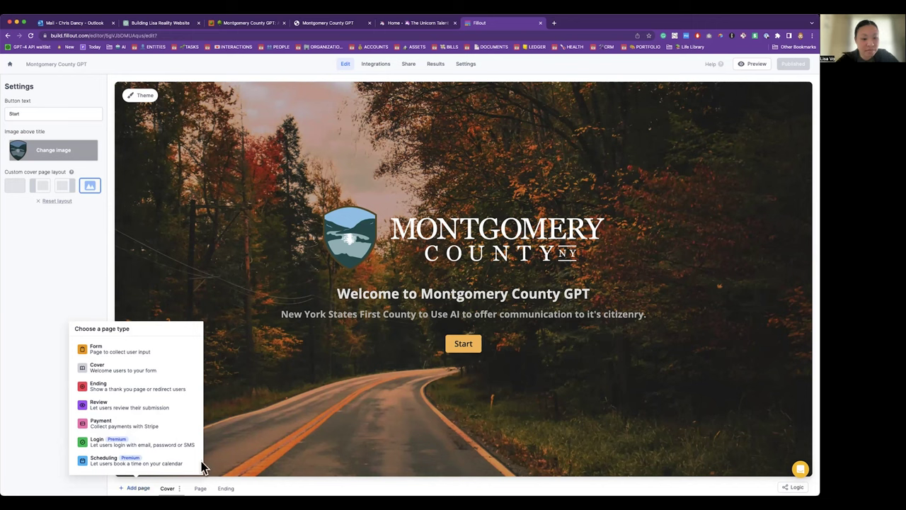
pyautogui.click(276, 431)
pyautogui.click(201, 488)
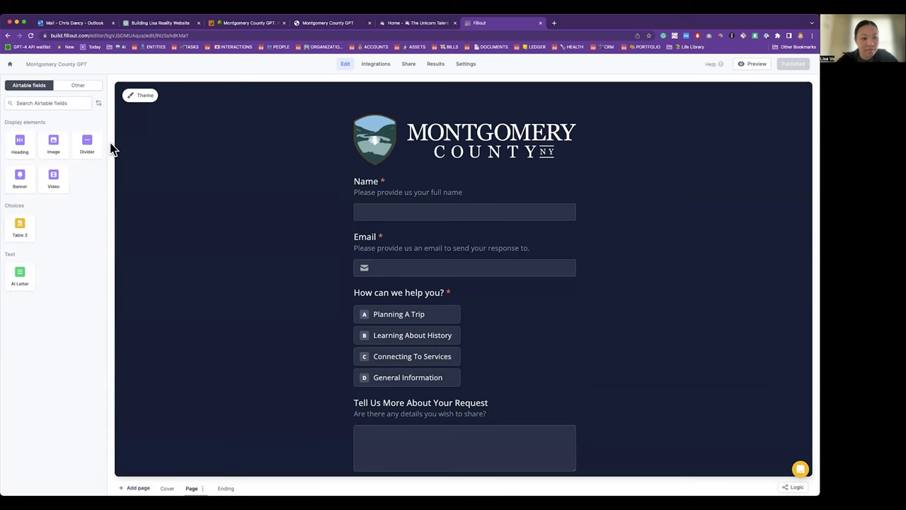
pyautogui.click(234, 24)
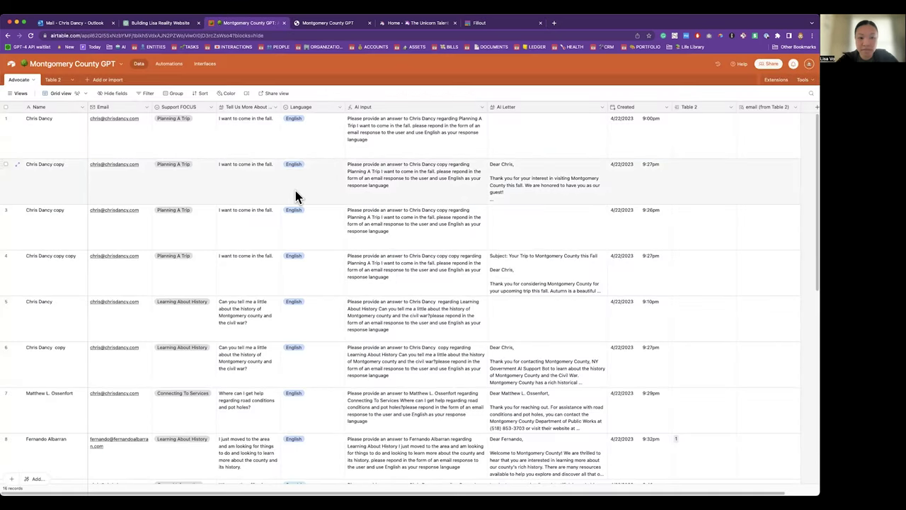
pyautogui.rightClick(307, 109)
# Step: Insert a single-select 'Are You a Citizen of Montgomery count' field with Yes/No left of Language
pyautogui.click(306, 155)
pyautogui.write('A')
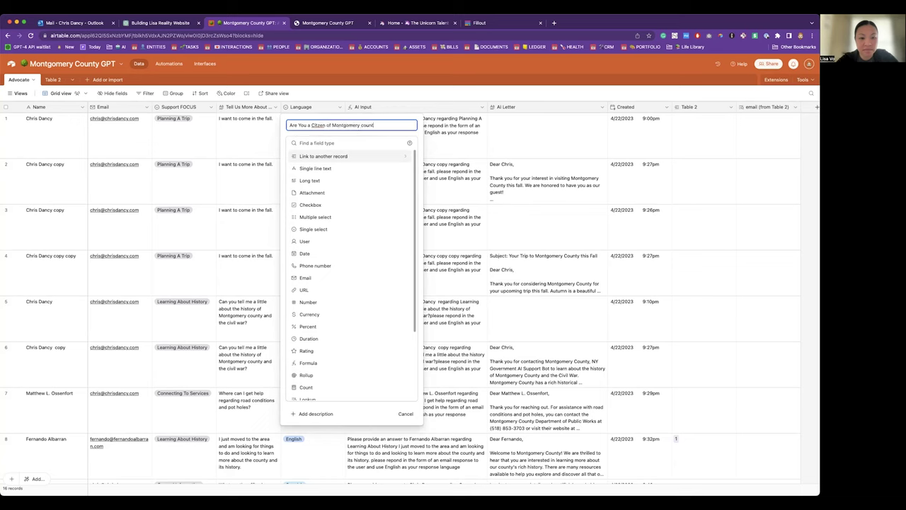
pyautogui.click(318, 229)
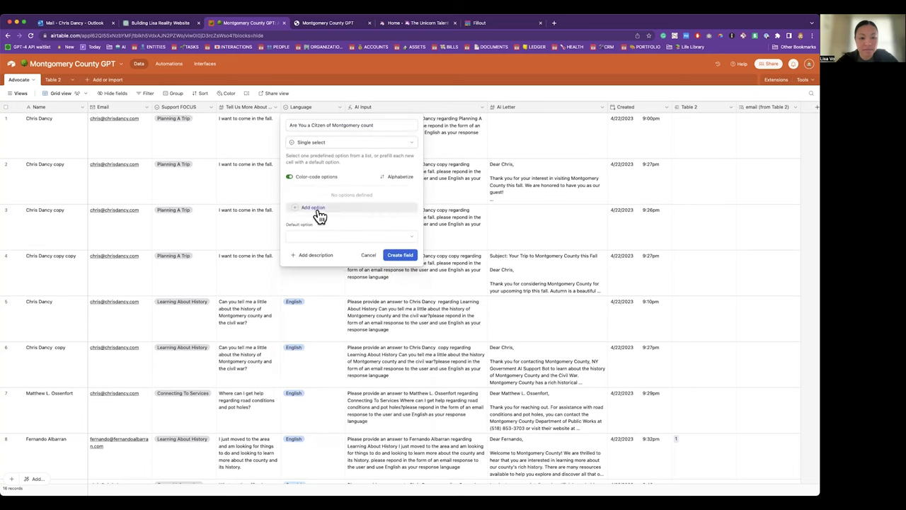
pyautogui.click(316, 211)
pyautogui.write('Y')
pyautogui.click(319, 212)
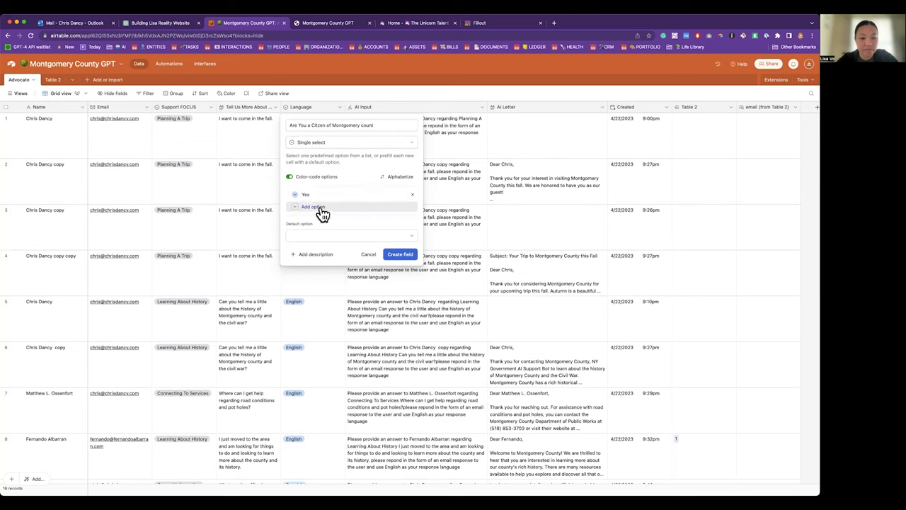
pyautogui.write('No')
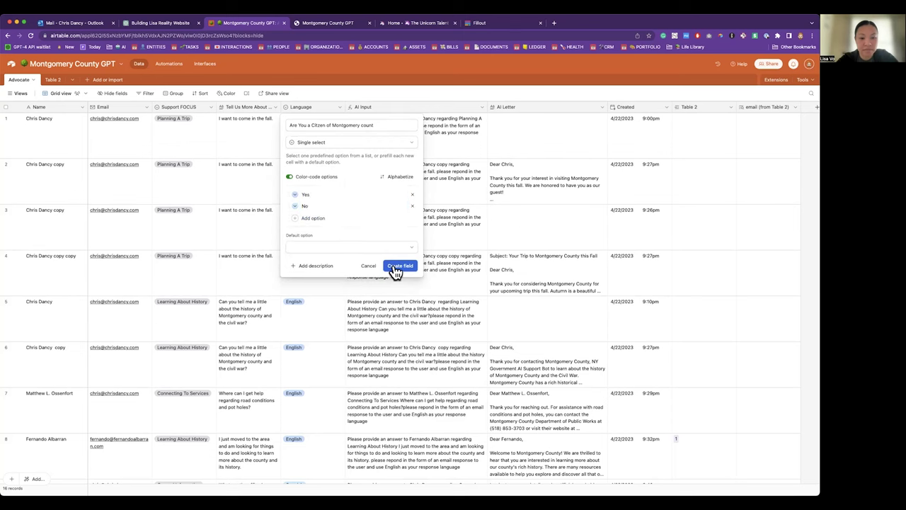
pyautogui.click(391, 268)
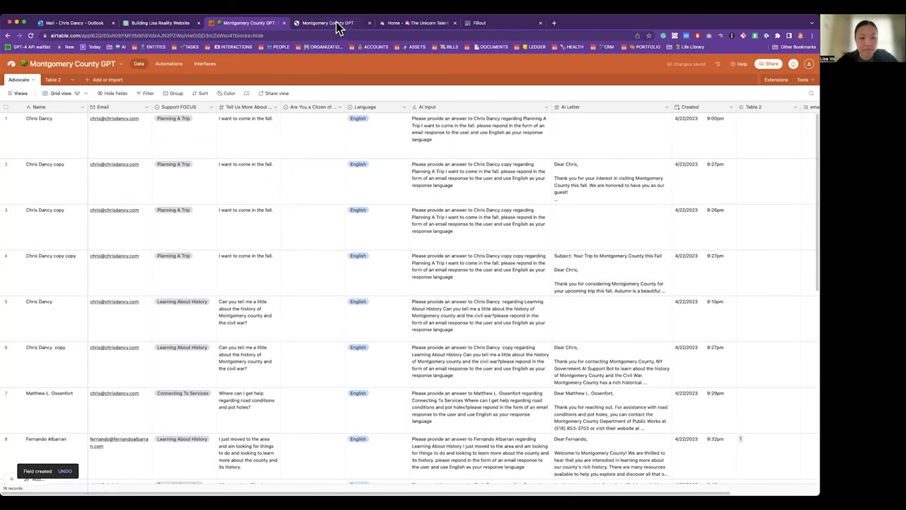
pyautogui.click(480, 26)
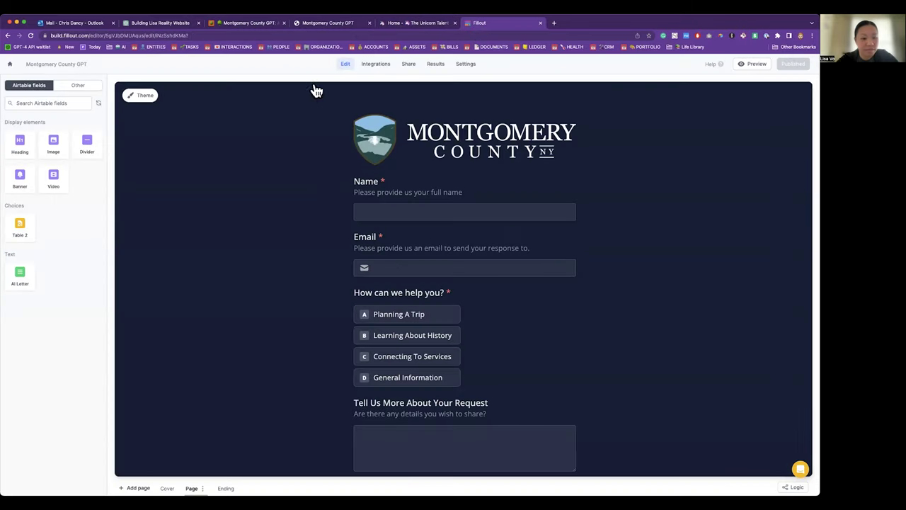
# Step: Refresh the Airtable fields and place the citizenship question under Email
pyautogui.click(98, 104)
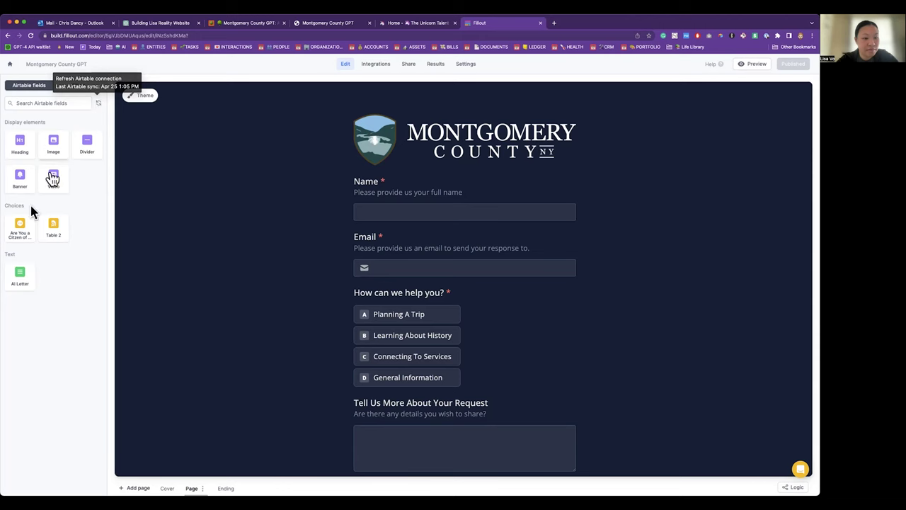
pyautogui.moveTo(18, 228); pyautogui.dragTo(300, 291)
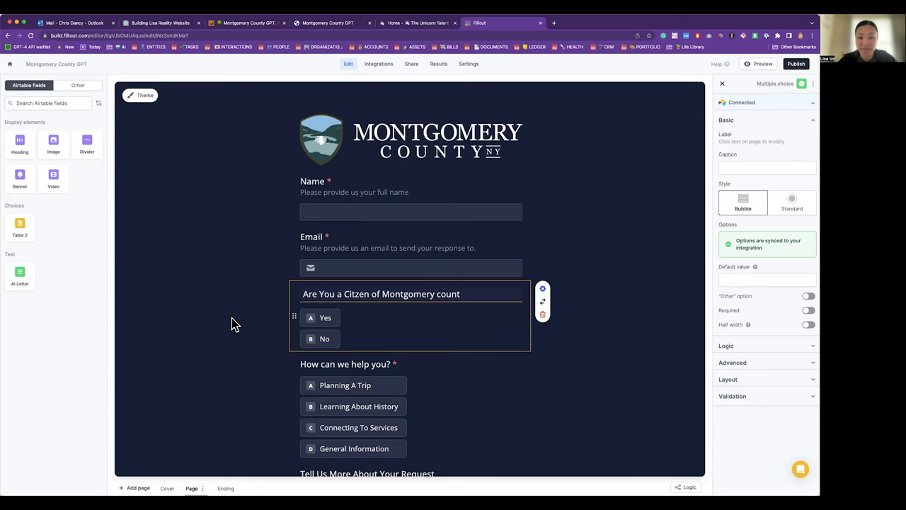
pyautogui.click(248, 23)
pyautogui.click(491, 145)
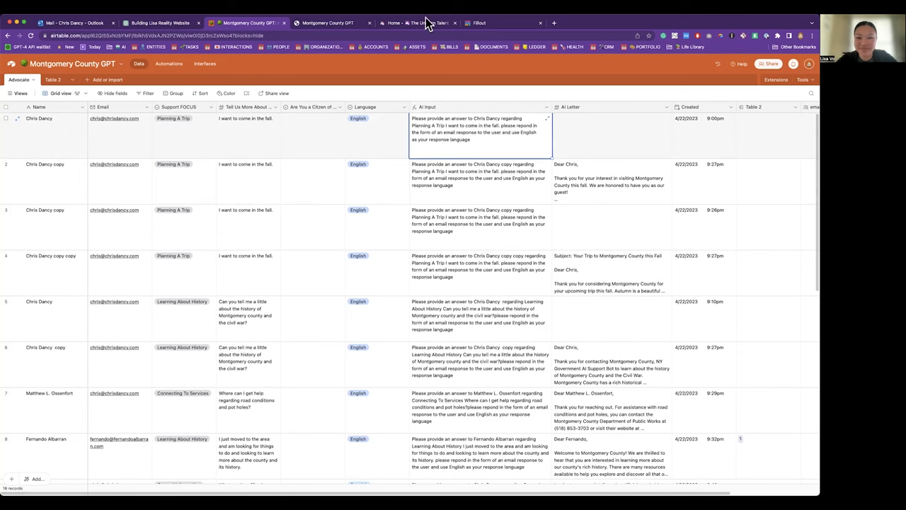
# Step: Delete the citizenship question from the form and open the Share page
pyautogui.click(478, 22)
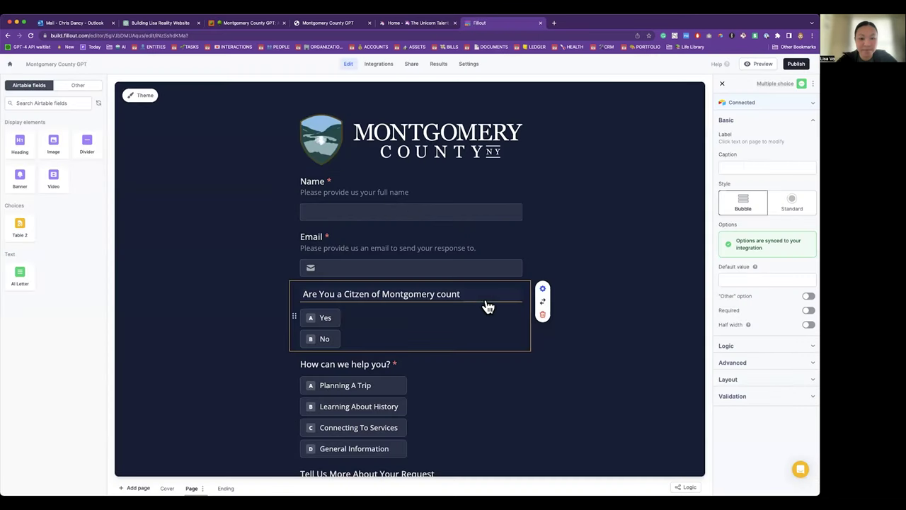
pyautogui.click(543, 317)
pyautogui.click(553, 351)
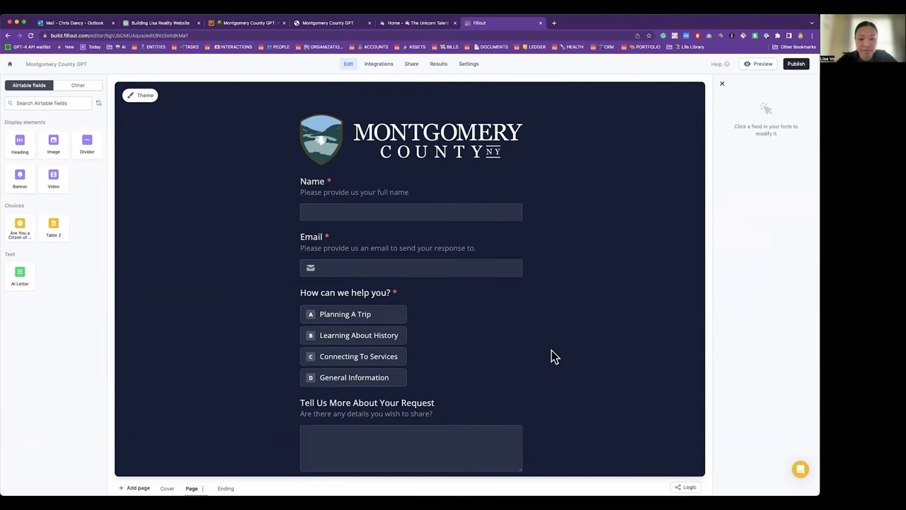
pyautogui.click(412, 64)
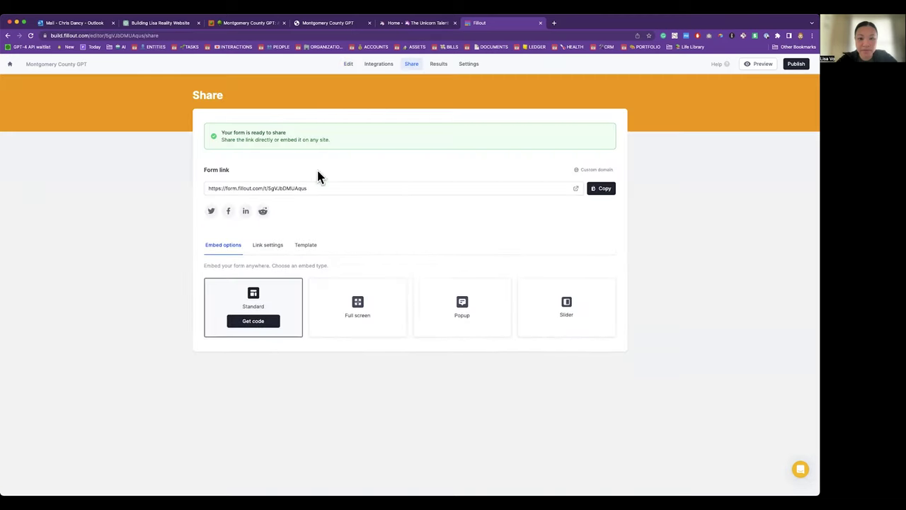
# Step: Open the live form and enter the requester's name and e-mail
pyautogui.click(576, 188)
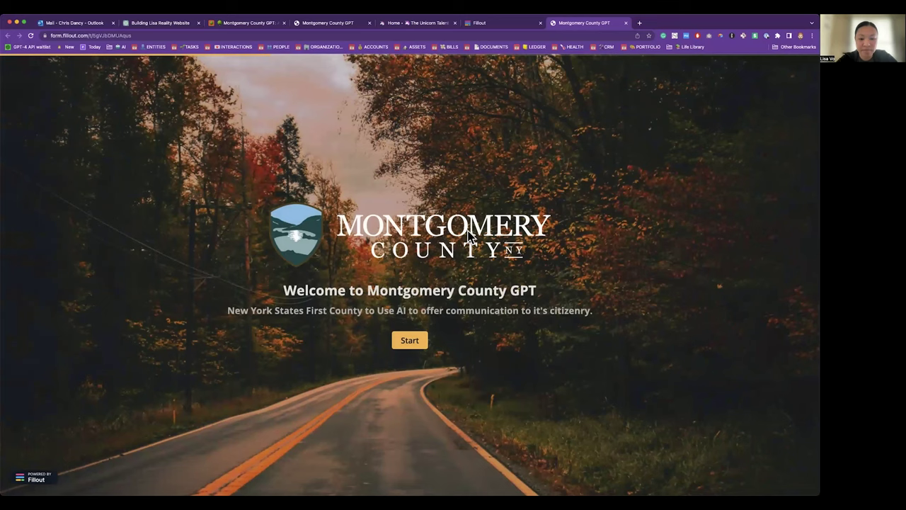
pyautogui.click(410, 341)
pyautogui.press('Tab')
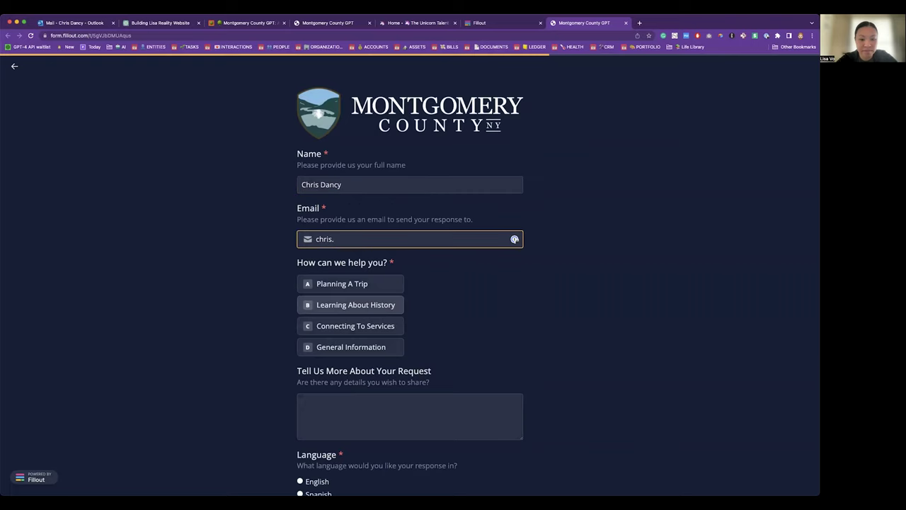
# Step: Submit a Planning A Trip request for a three-day fall family itinerary, in English
pyautogui.click(375, 285)
pyautogui.click(357, 415)
pyautogui.write("I'm coming in the ")
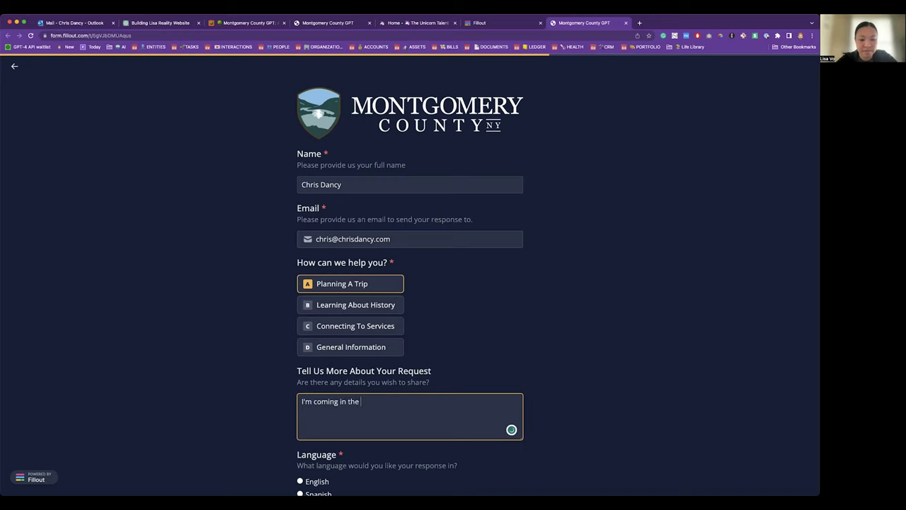
pyautogui.write('fall and I need to know some things to do')
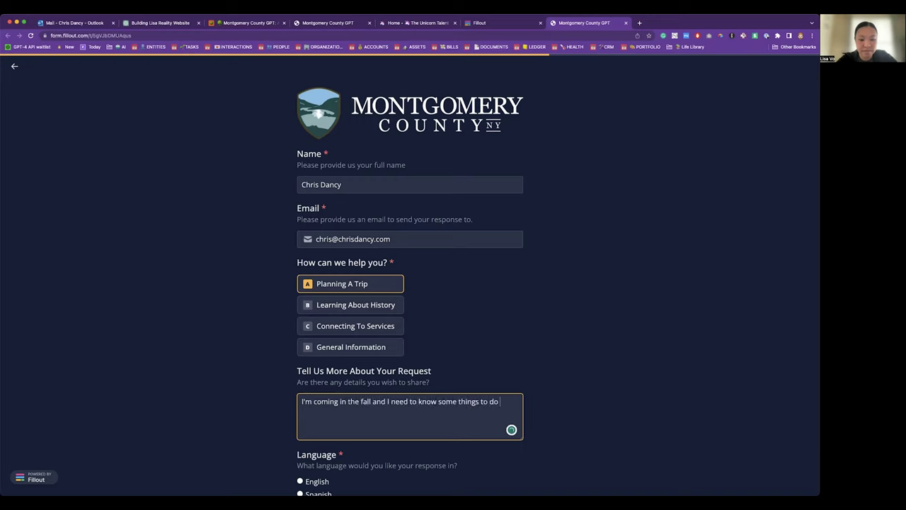
pyautogui.write(' for a three day trip. Can you plan three days in the area for me and my')
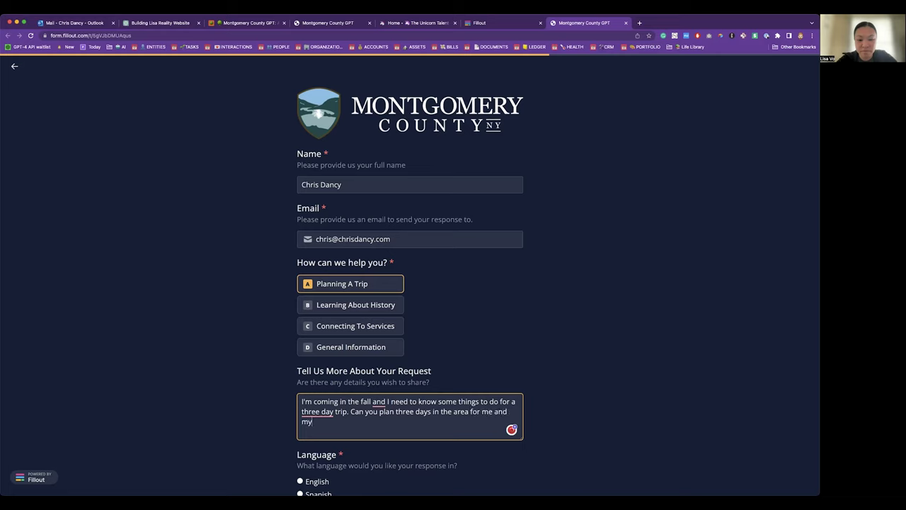
pyautogui.write('ly, with two kids.')
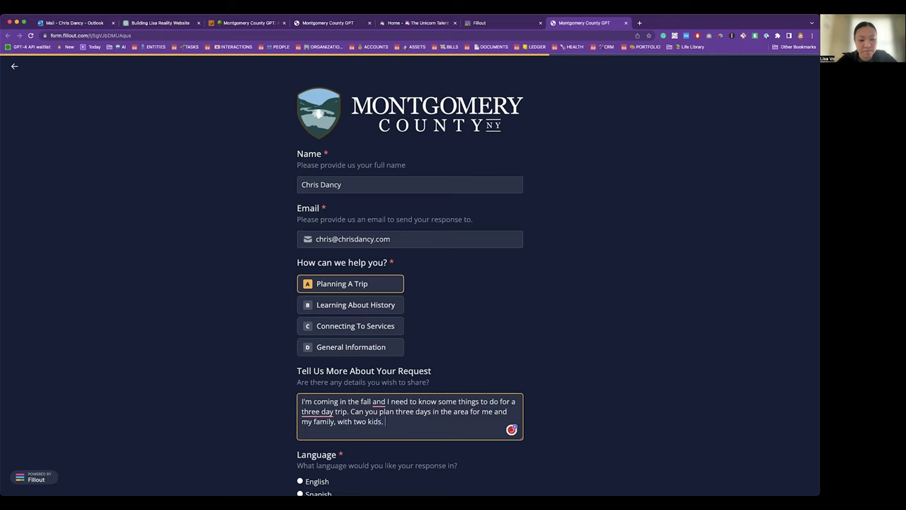
pyautogui.scroll(-2, 333, 425)
pyautogui.click(326, 417)
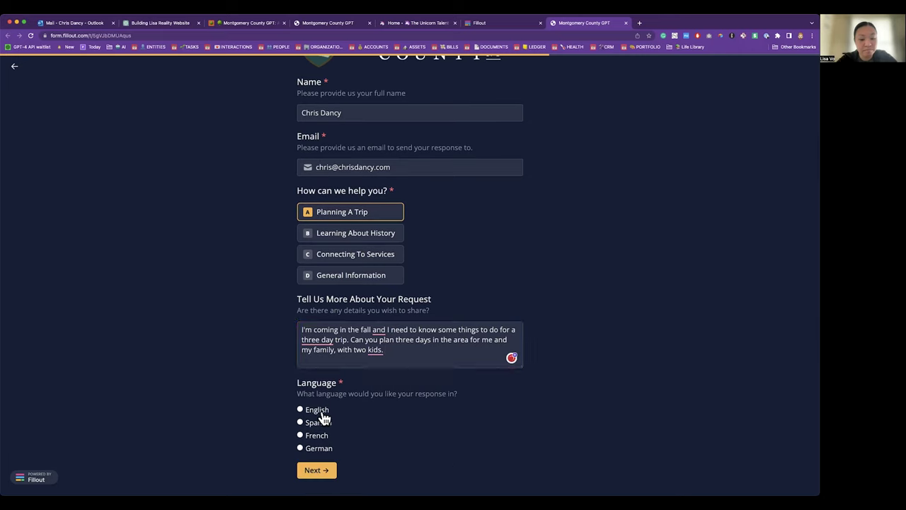
pyautogui.click(325, 471)
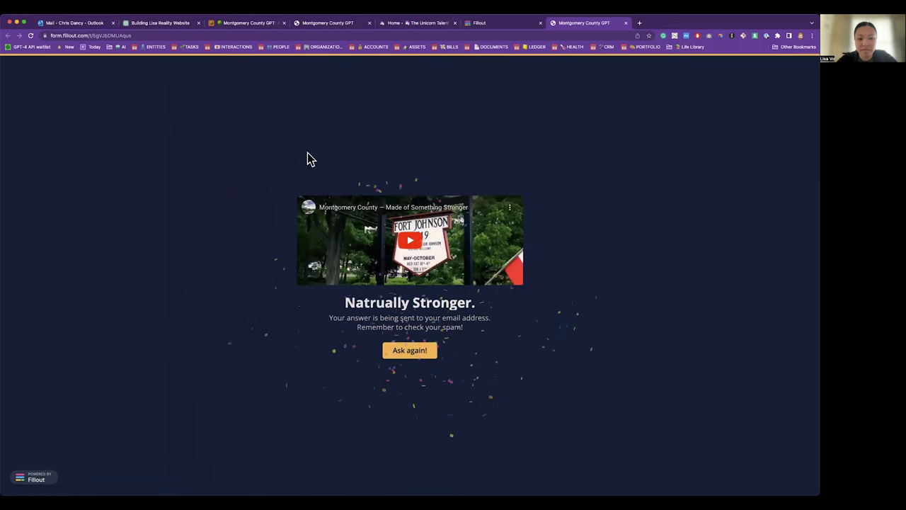
pyautogui.click(249, 22)
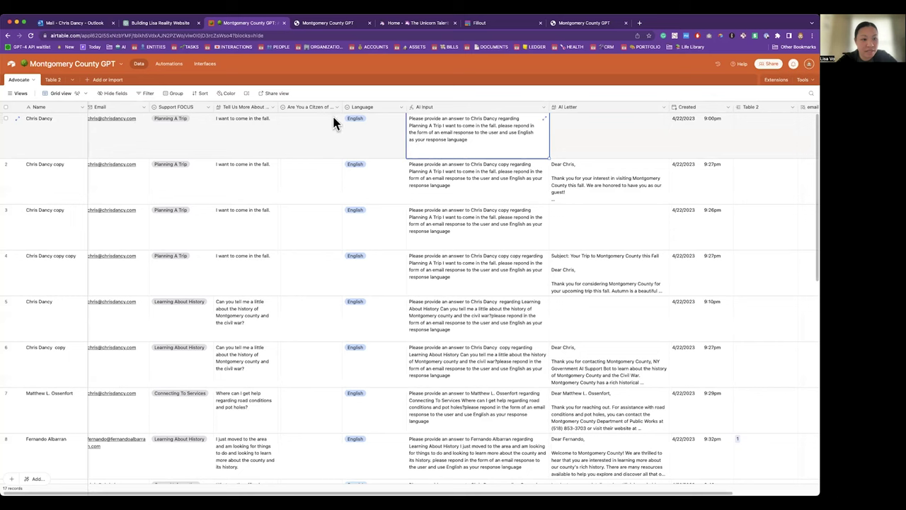
# Step: Scroll the Advocate grid down to the new record 17 trip submission
pyautogui.click(248, 126)
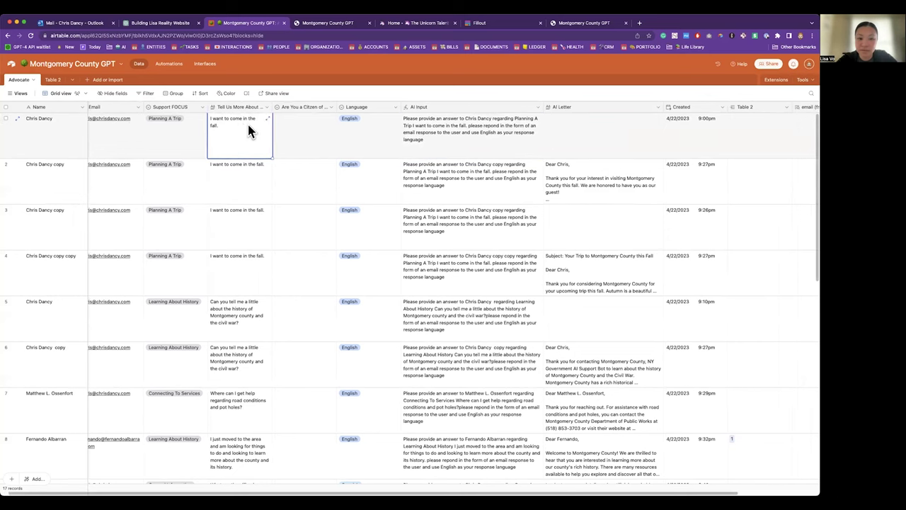
pyautogui.scroll(-5, 247, 122)
pyautogui.scroll(-2, 248, 129)
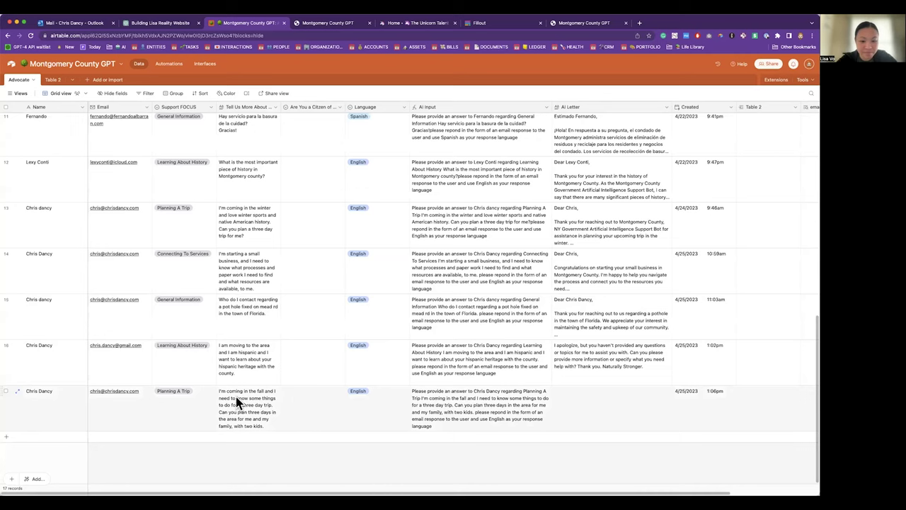
pyautogui.click(170, 63)
pyautogui.click(540, 84)
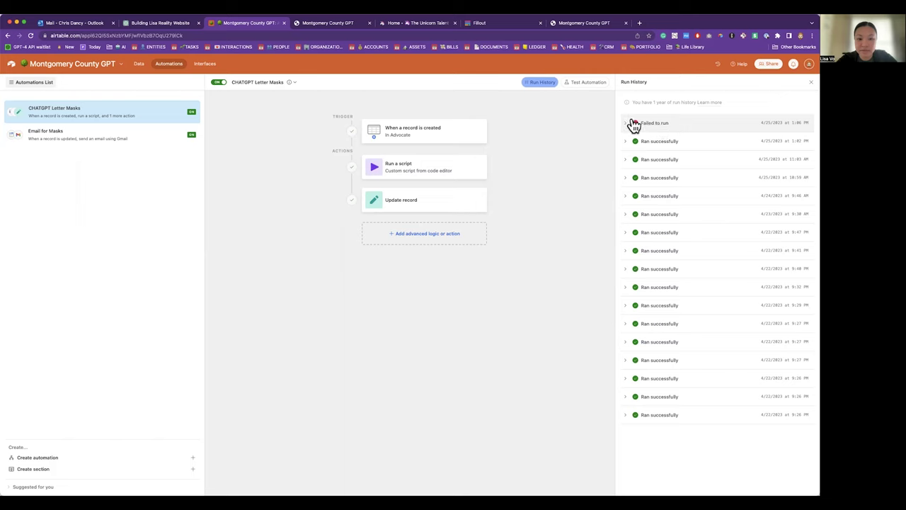
pyautogui.click(626, 125)
pyautogui.click(669, 166)
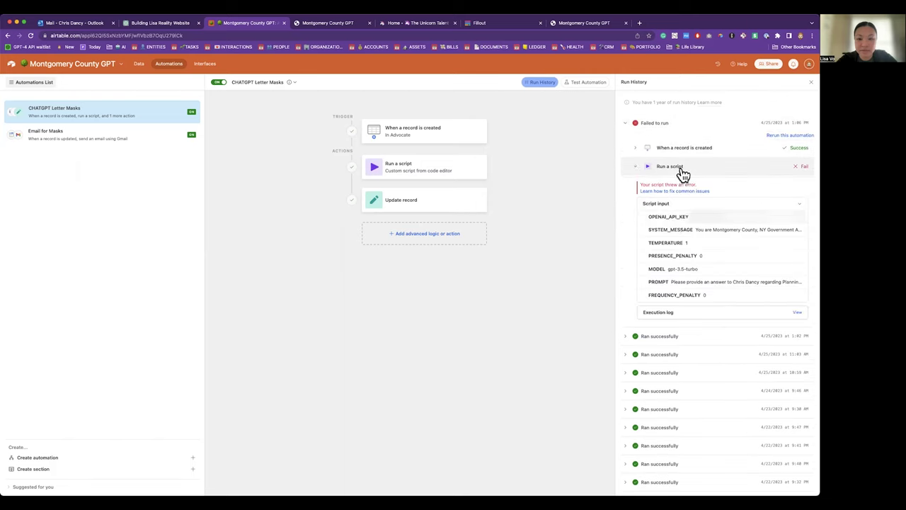
pyautogui.scroll(-3, 677, 223)
pyautogui.scroll(2, 744, 247)
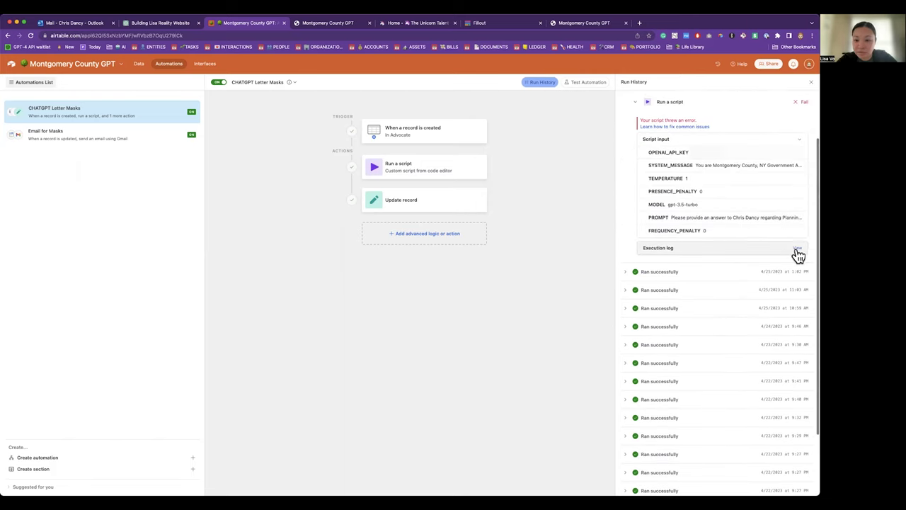
pyautogui.click(797, 248)
pyautogui.scroll(-1, 452, 230)
pyautogui.scroll(-2, 415, 322)
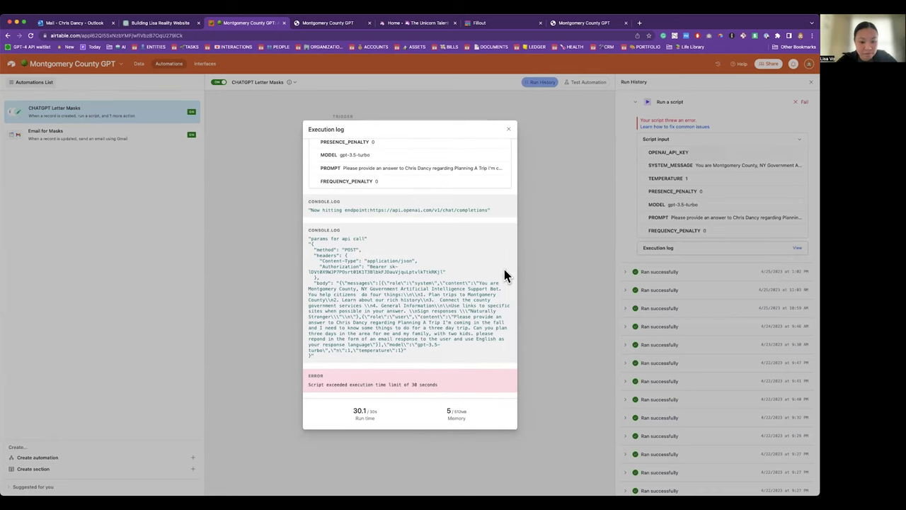
pyautogui.click(508, 129)
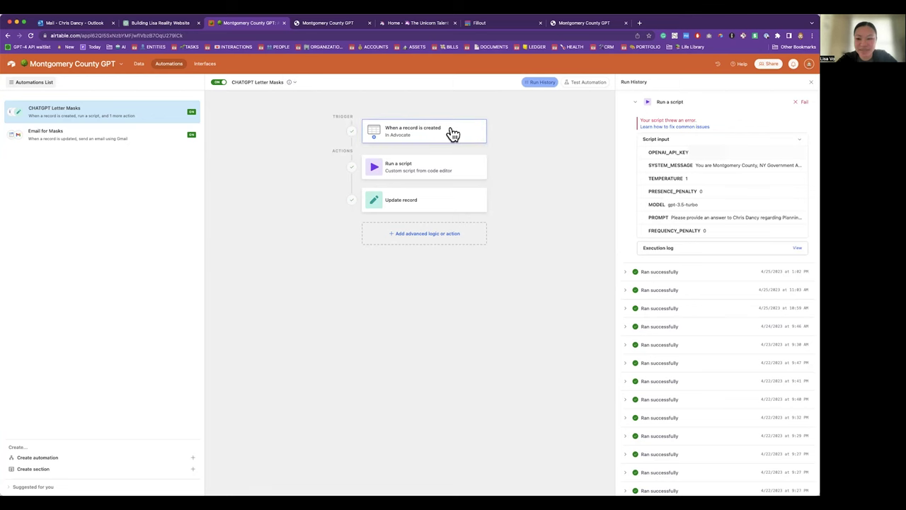
# Step: Go to the live form's completion page and choose Ask again! to start a new request
pyautogui.click(139, 63)
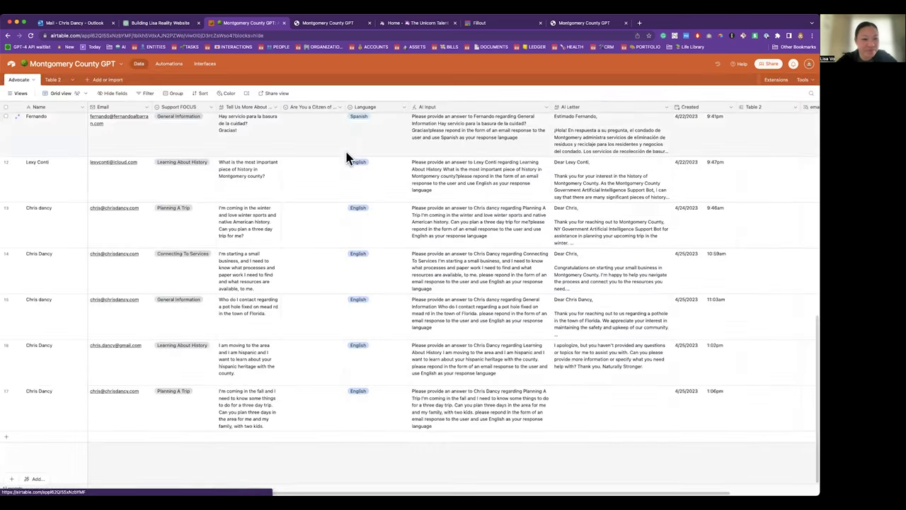
pyautogui.click(433, 24)
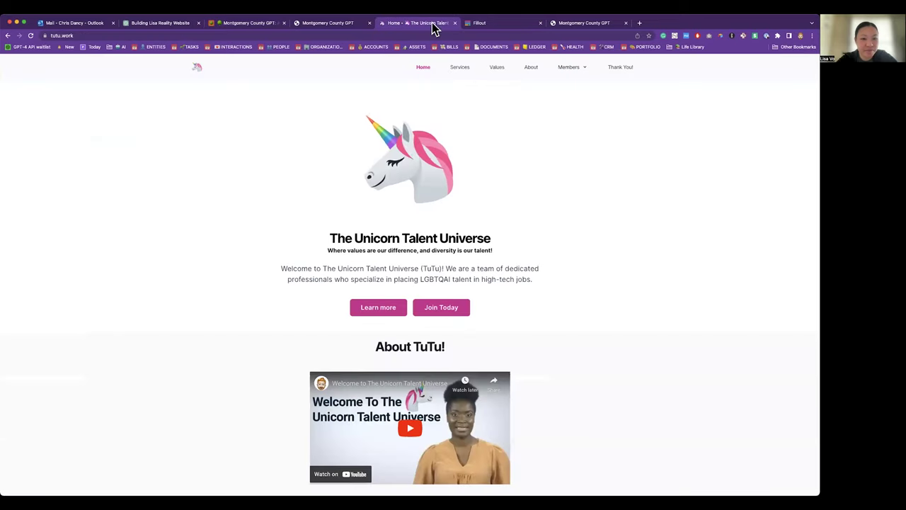
pyautogui.click(495, 25)
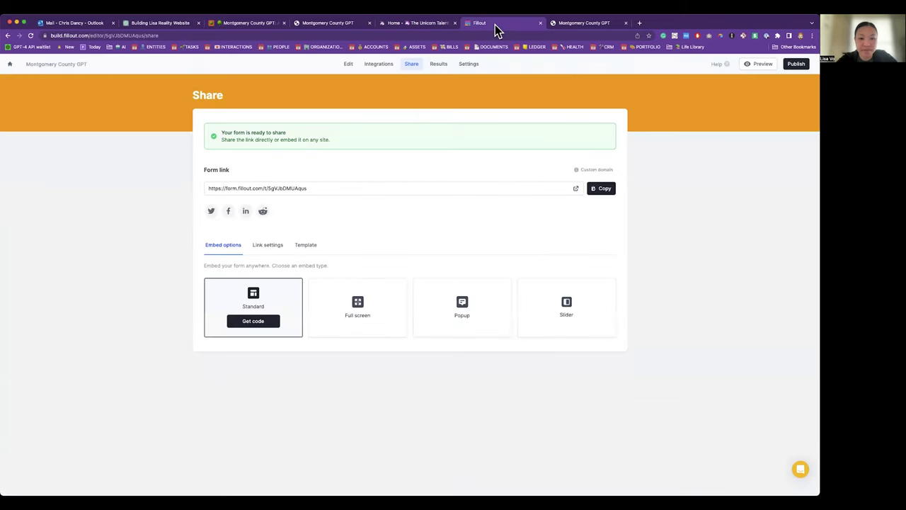
pyautogui.click(567, 27)
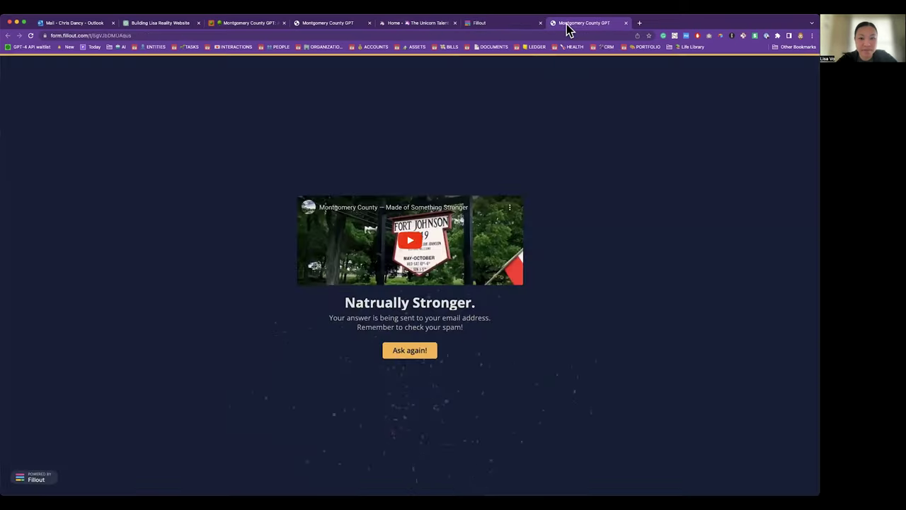
pyautogui.click(403, 351)
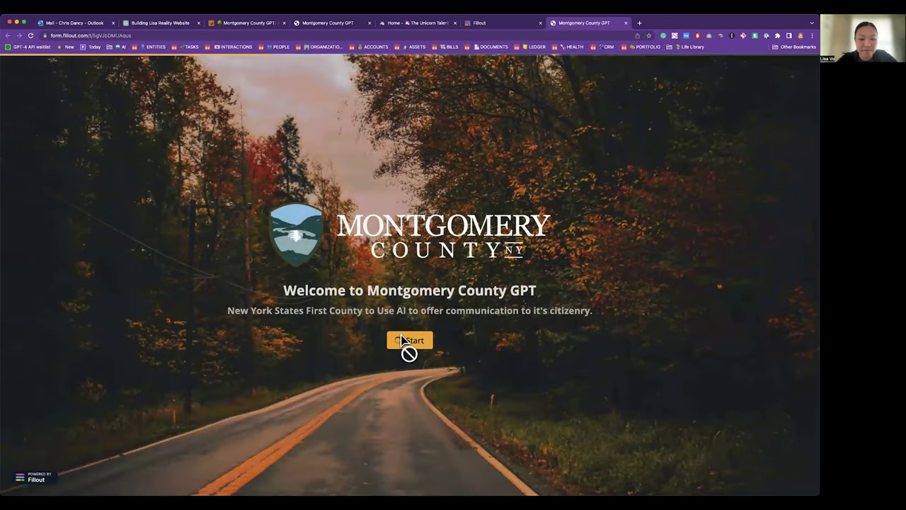
# Step: Enter the requester's full name and e-mail, and pick Planning A Trip as the help topic
pyautogui.click(402, 341)
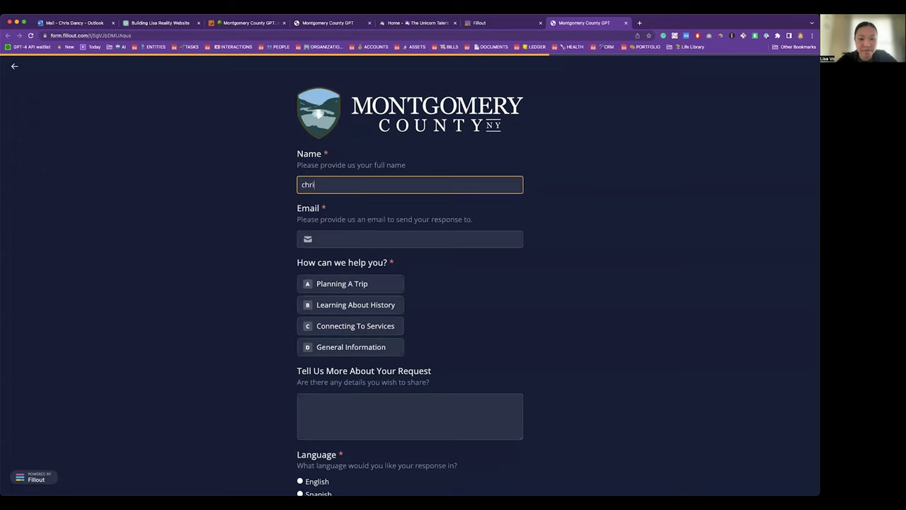
pyautogui.press('Tab')
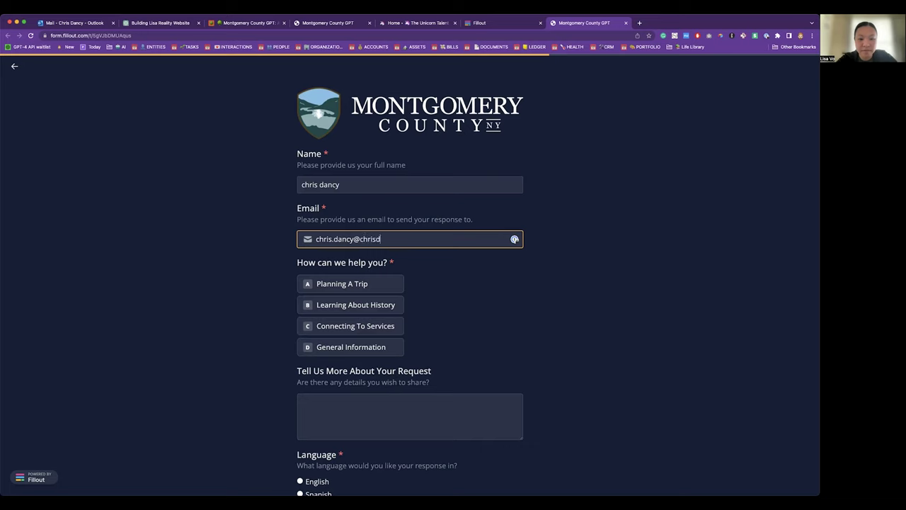
pyautogui.click(338, 285)
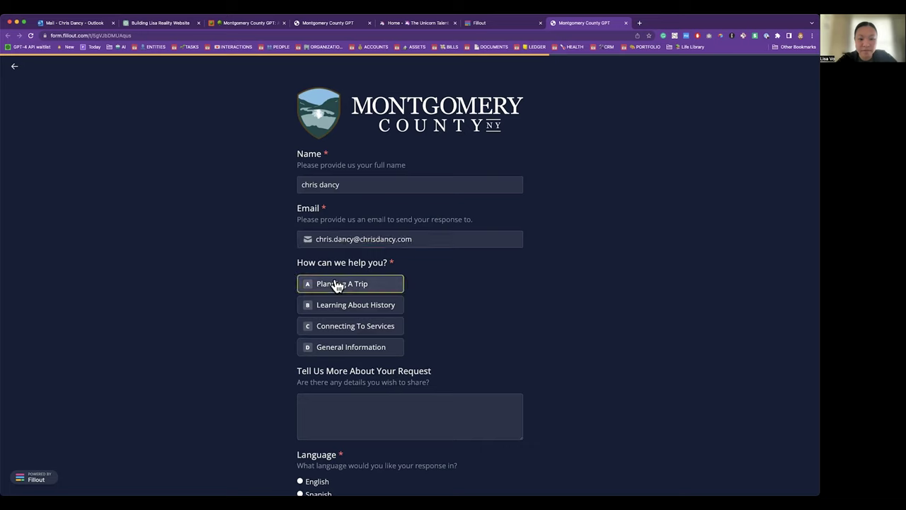
# Step: Write the trip request about activities for the family, choose English, submit, then view Airtable's run history
pyautogui.click(339, 423)
pyautogui.write("I'm coim")
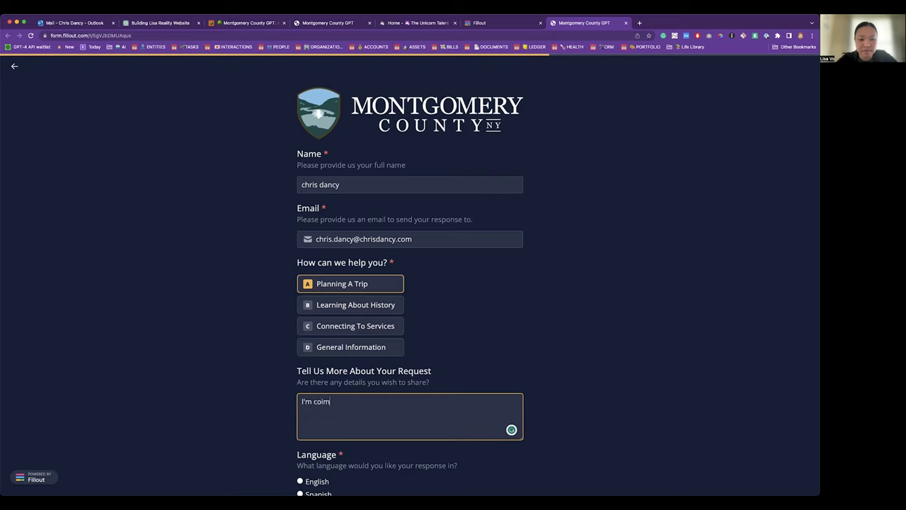
pyautogui.write('ming')
pyautogui.press('BackSpace')
pyautogui.write('ties for my family.')
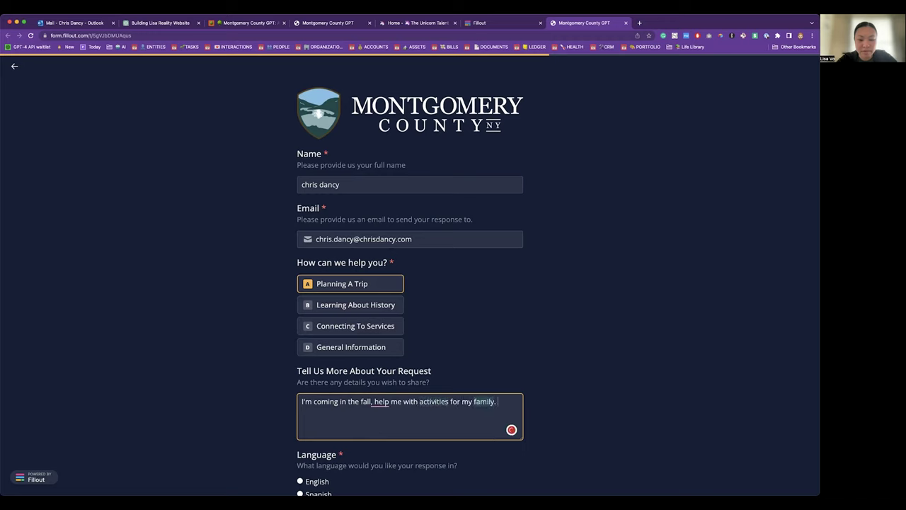
pyautogui.scroll(-2, 308, 421)
pyautogui.click(320, 411)
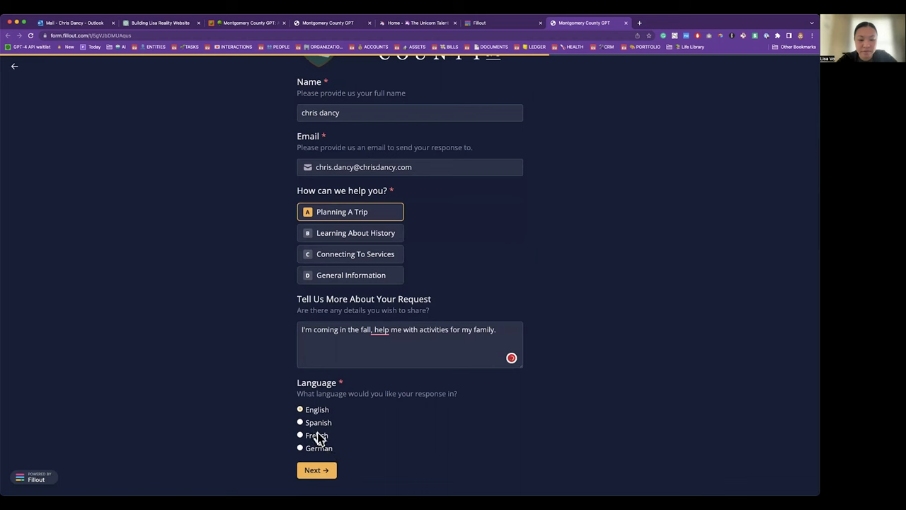
pyautogui.click(317, 470)
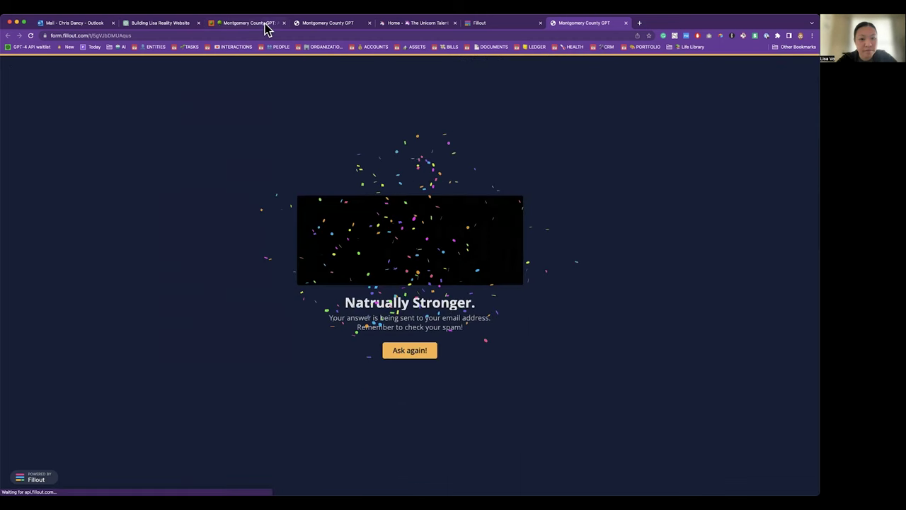
pyautogui.click(266, 26)
pyautogui.click(168, 64)
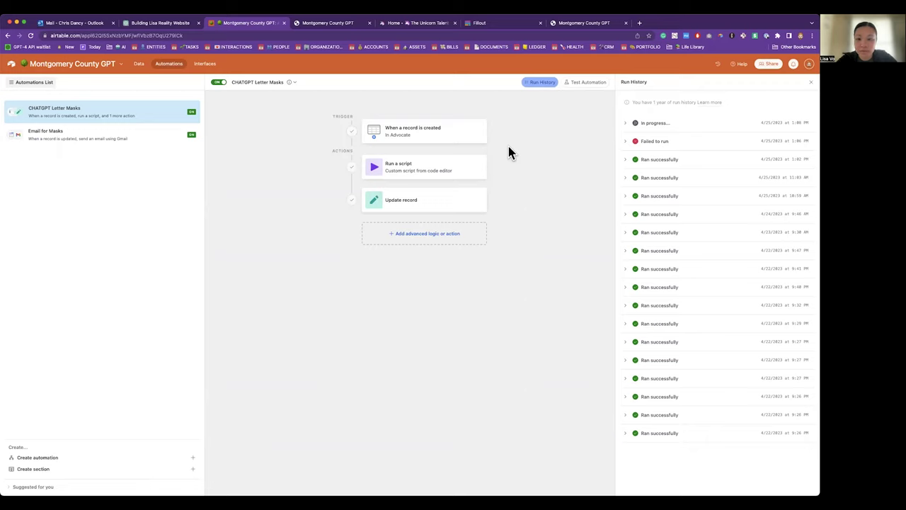
# Step: Review the record-created trigger, the run history, and the Run a script action's properties and code
pyautogui.click(454, 137)
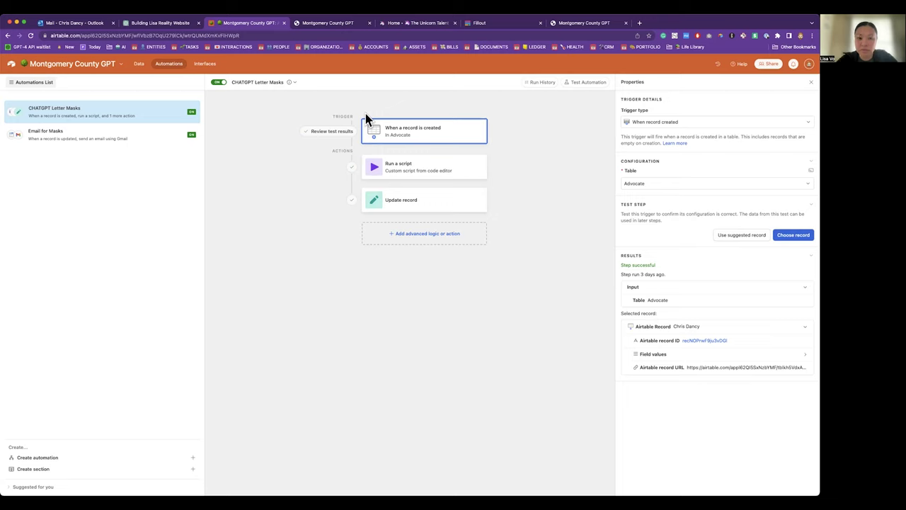
pyautogui.click(538, 83)
pyautogui.click(415, 170)
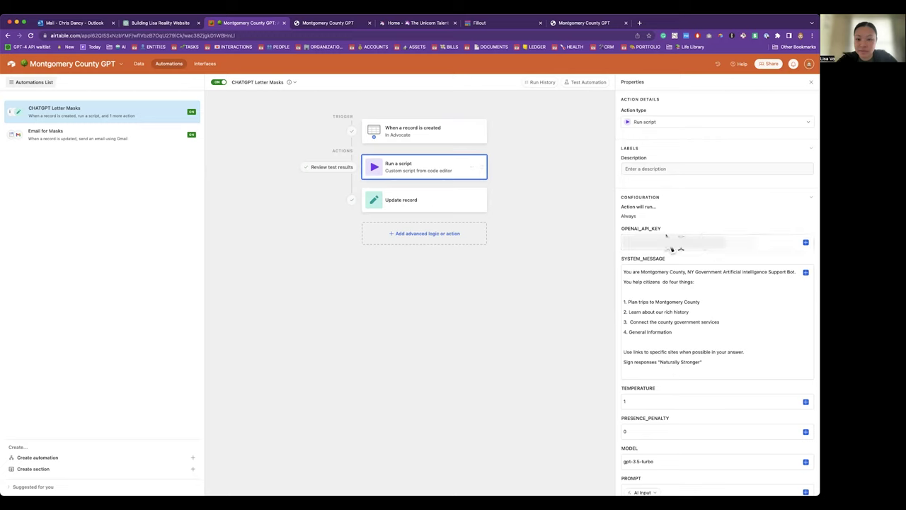
pyautogui.scroll(-1, 712, 262)
pyautogui.scroll(-3, 712, 266)
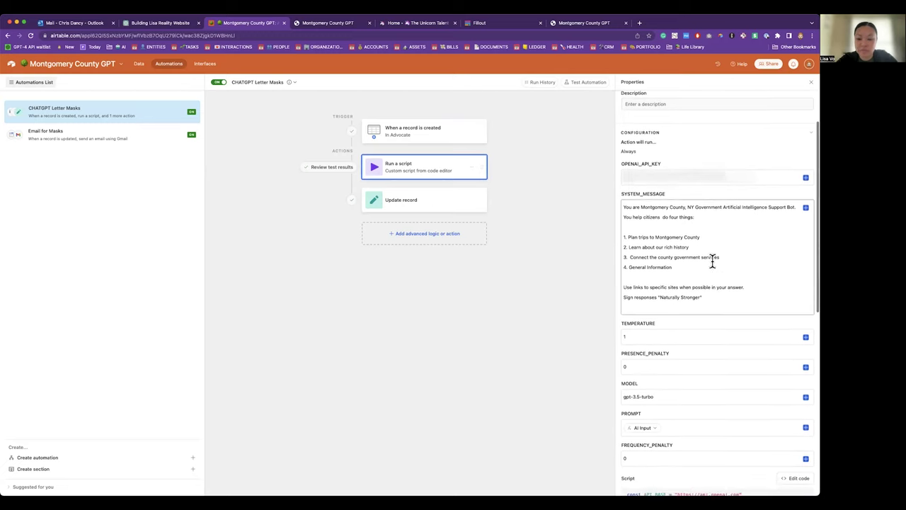
pyautogui.scroll(-1, 713, 262)
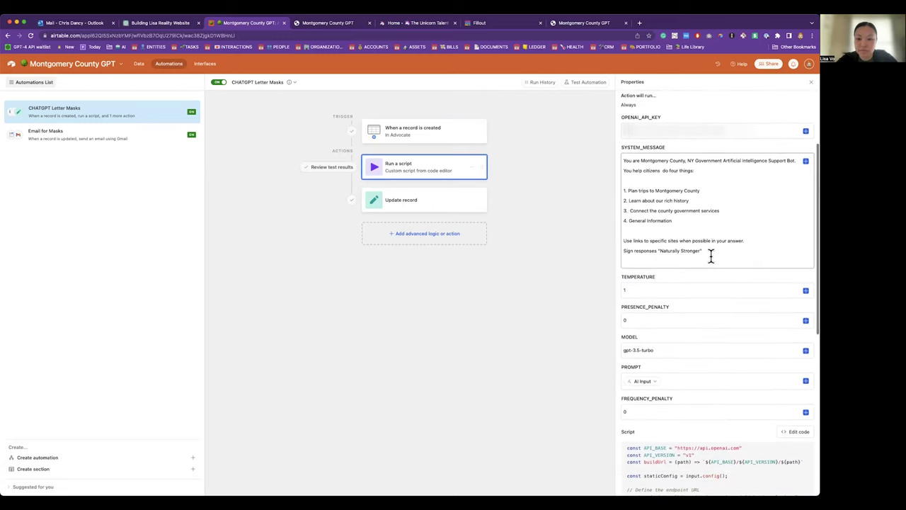
pyautogui.moveTo(711, 255); pyautogui.dragTo(617, 158)
pyautogui.scroll(-2, 644, 180)
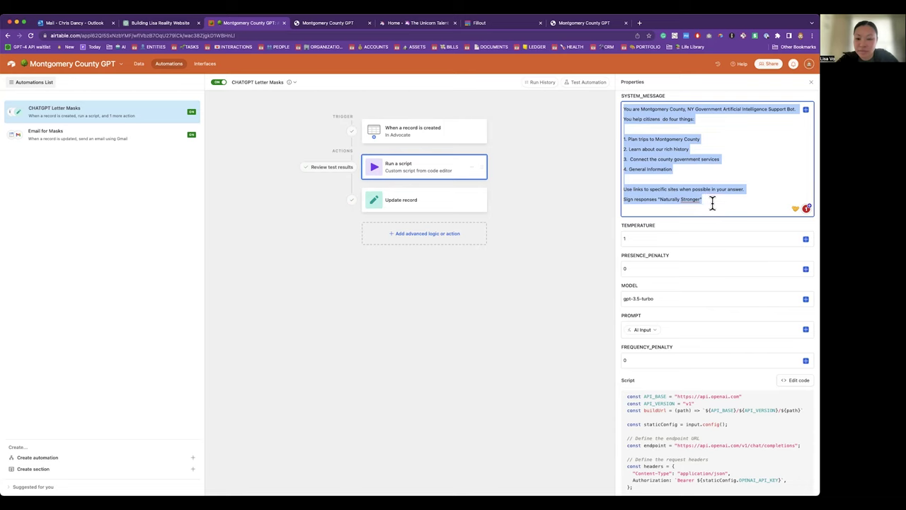
pyautogui.scroll(-2, 711, 203)
pyautogui.scroll(-5, 711, 203)
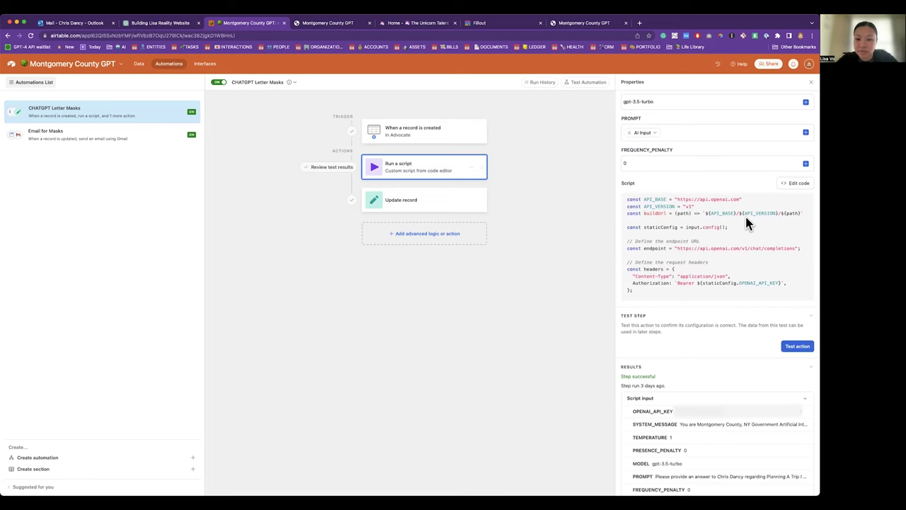
pyautogui.click(799, 183)
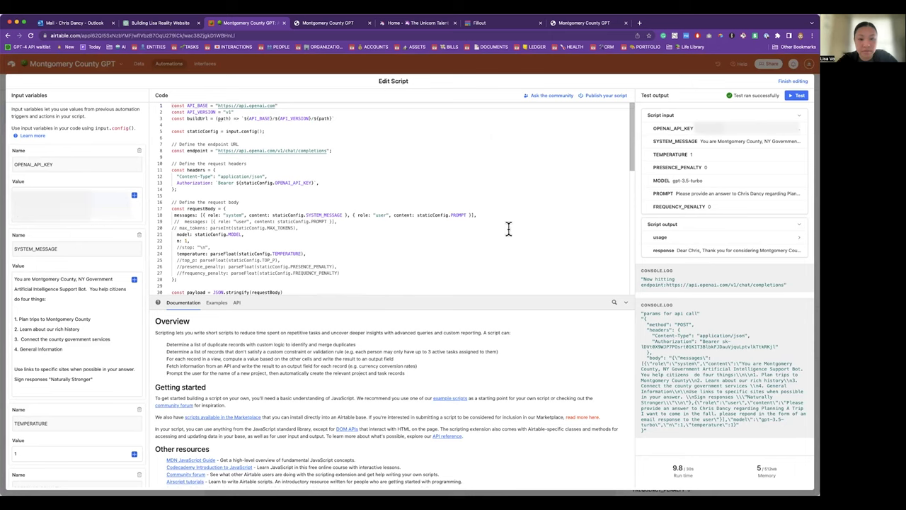
pyautogui.scroll(-10, 507, 229)
pyautogui.scroll(6, 382, 226)
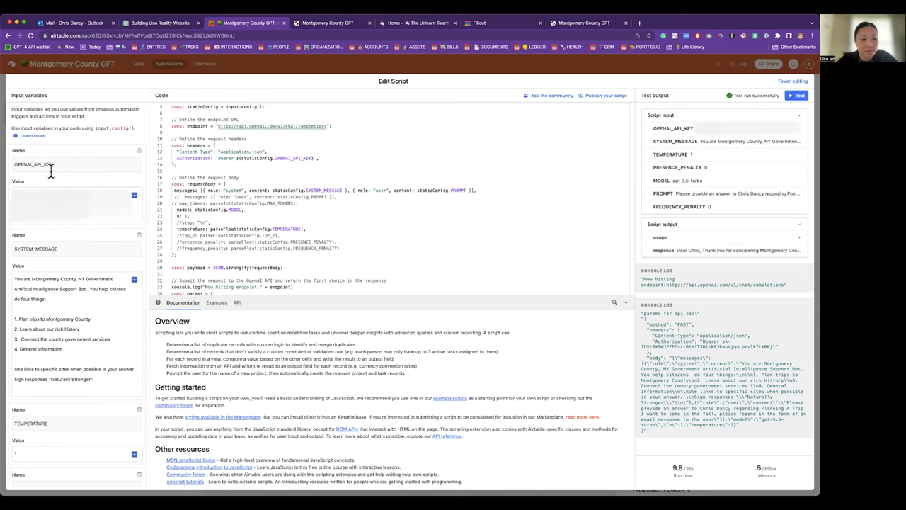
pyautogui.scroll(-4, 67, 248)
pyautogui.scroll(-2, 69, 227)
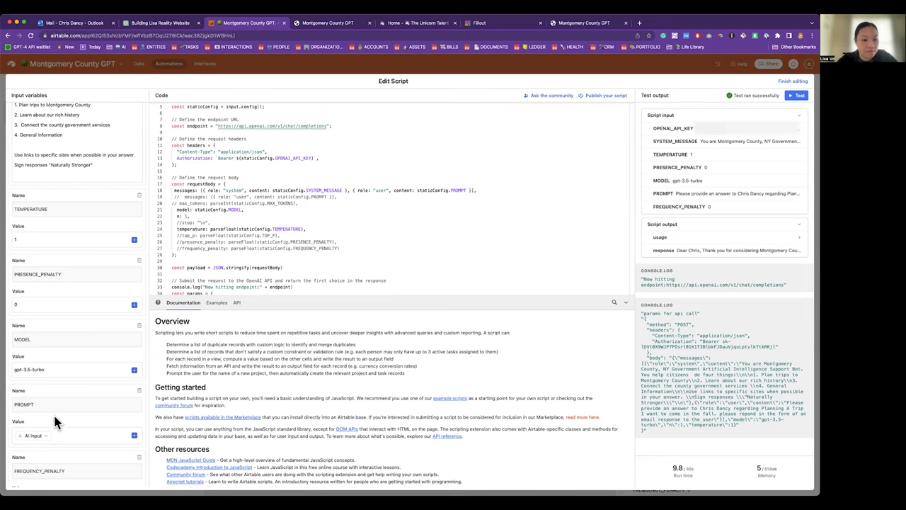
pyautogui.scroll(-1, 55, 418)
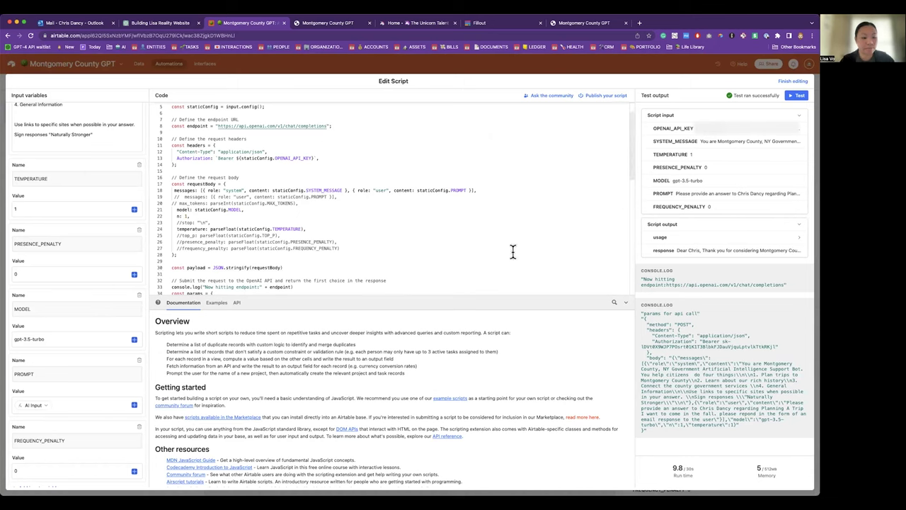
pyautogui.click(793, 81)
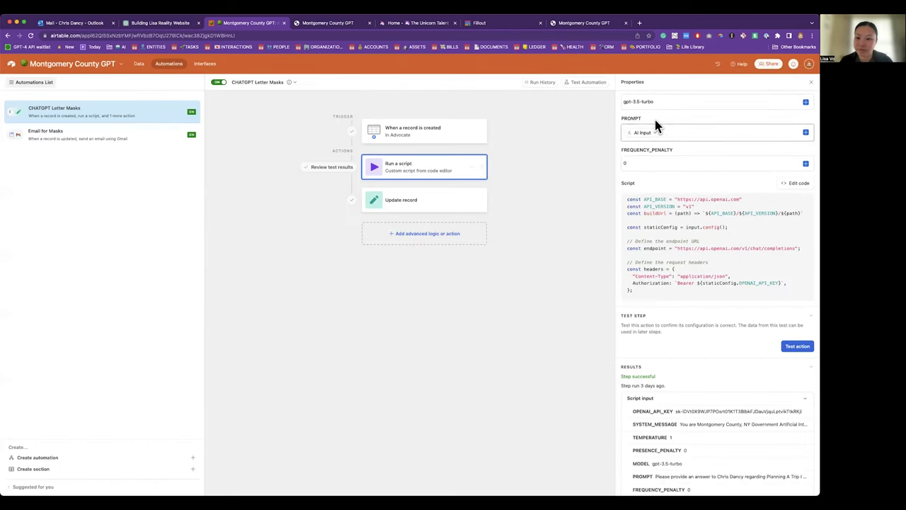
# Step: Check the run history and Update record action, then scroll the Advocate records grid
pyautogui.click(543, 83)
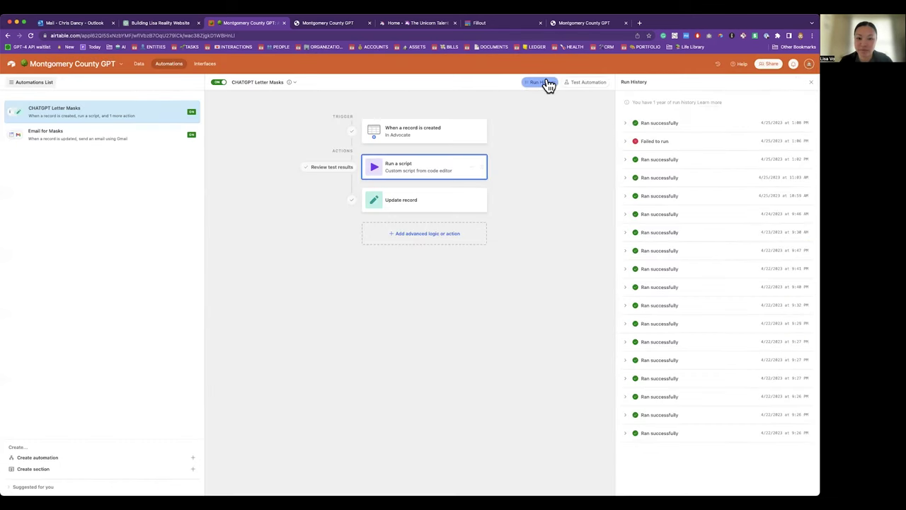
pyautogui.click(428, 201)
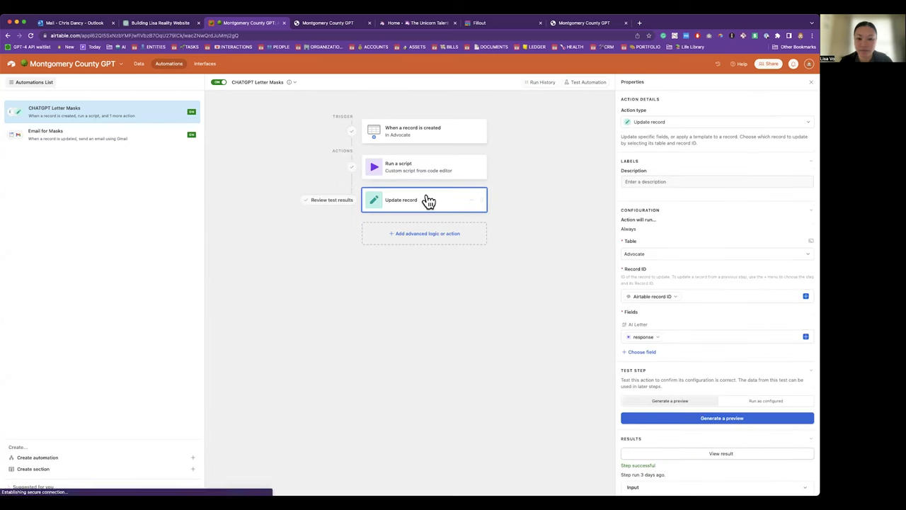
pyautogui.click(137, 64)
pyautogui.scroll(-10, 142, 289)
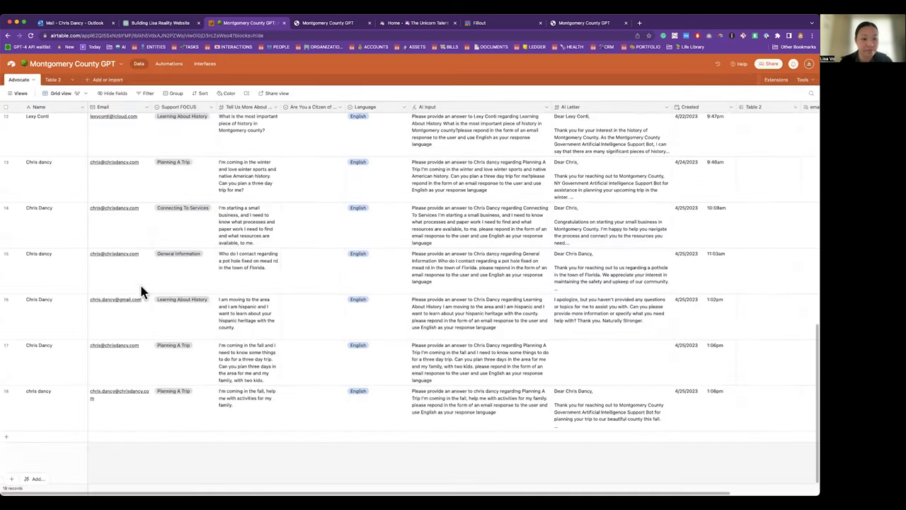
# Step: Expand record 18 and select its AI Input text and the generated AI Letter text
pyautogui.click(18, 392)
pyautogui.scroll(-5, 439, 376)
pyautogui.scroll(5, 439, 376)
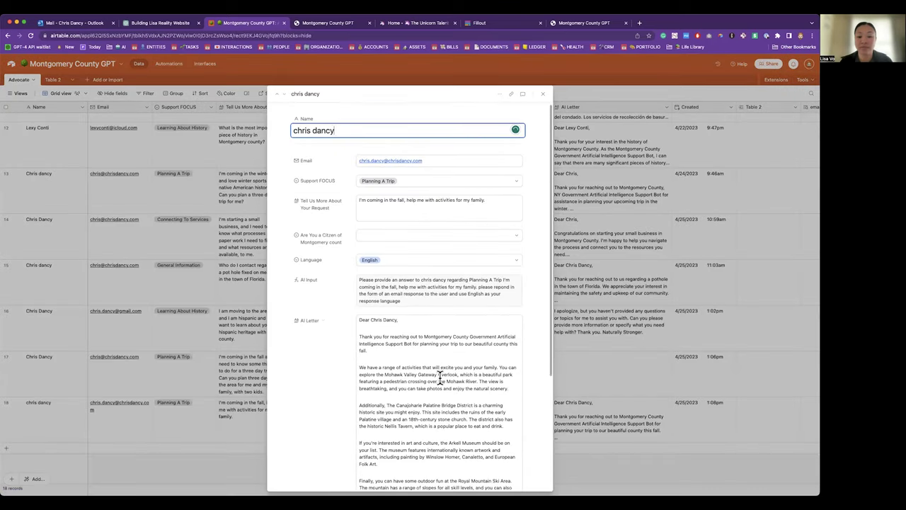
pyautogui.moveTo(410, 298); pyautogui.dragTo(365, 282)
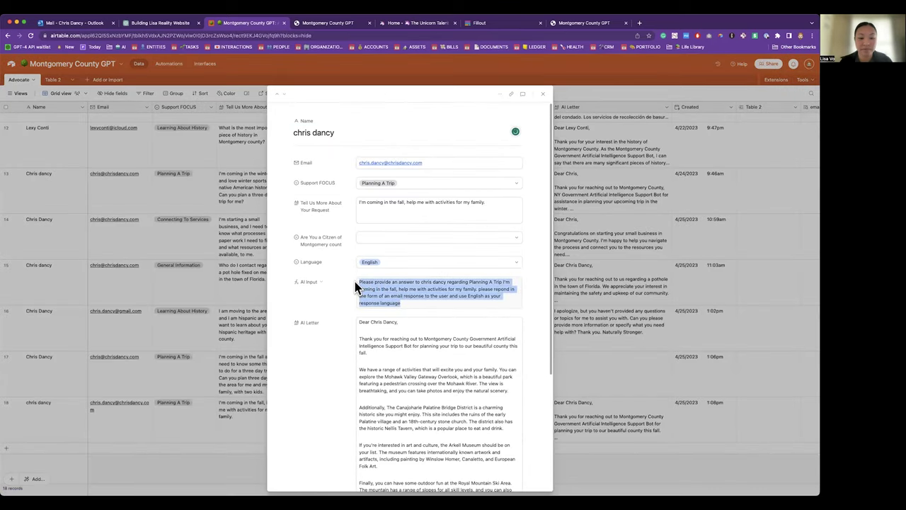
pyautogui.scroll(-3, 347, 319)
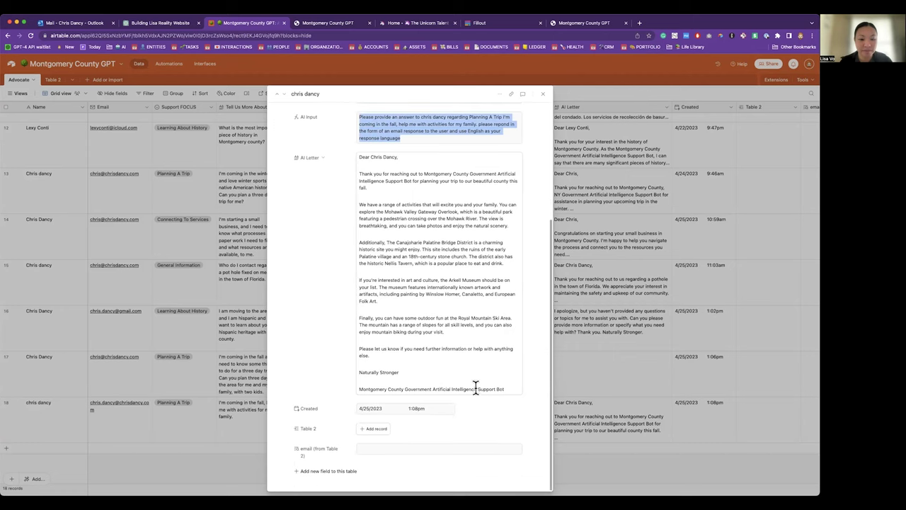
pyautogui.moveTo(512, 389); pyautogui.dragTo(356, 153)
# Step: Open the 1:09 PM Montgomery County GPT email in Outlook to read the AI reply letter
pyautogui.click(88, 27)
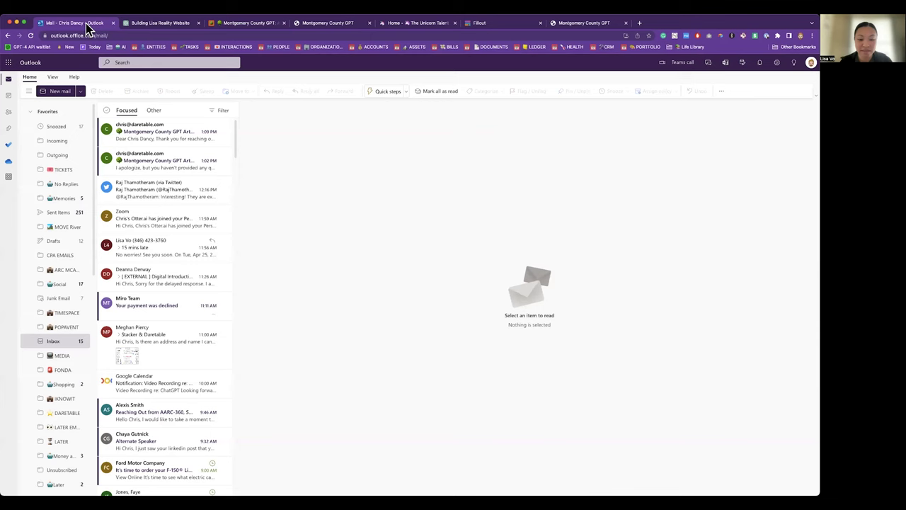
pyautogui.click(157, 131)
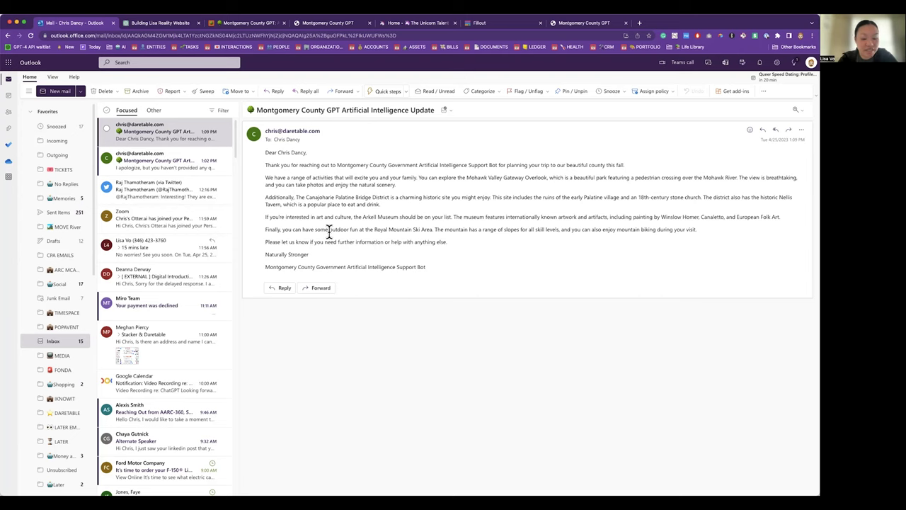
# Step: Close the expanded Advocate record and bring up the live form's Montgomery County GPT welcome screen
pyautogui.click(486, 23)
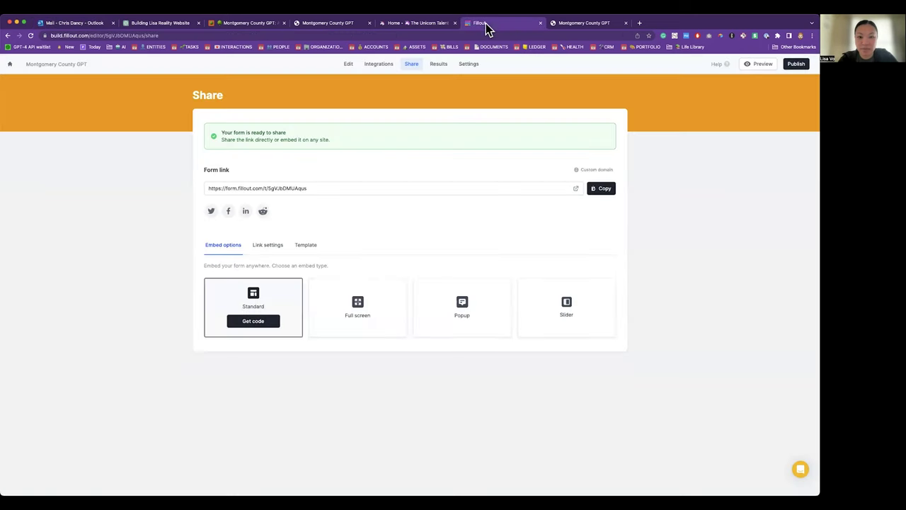
pyautogui.click(249, 24)
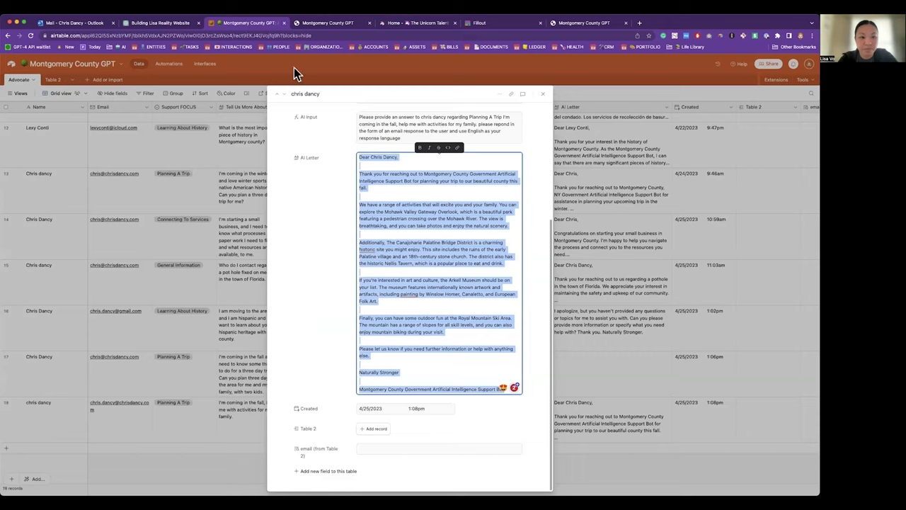
pyautogui.click(216, 143)
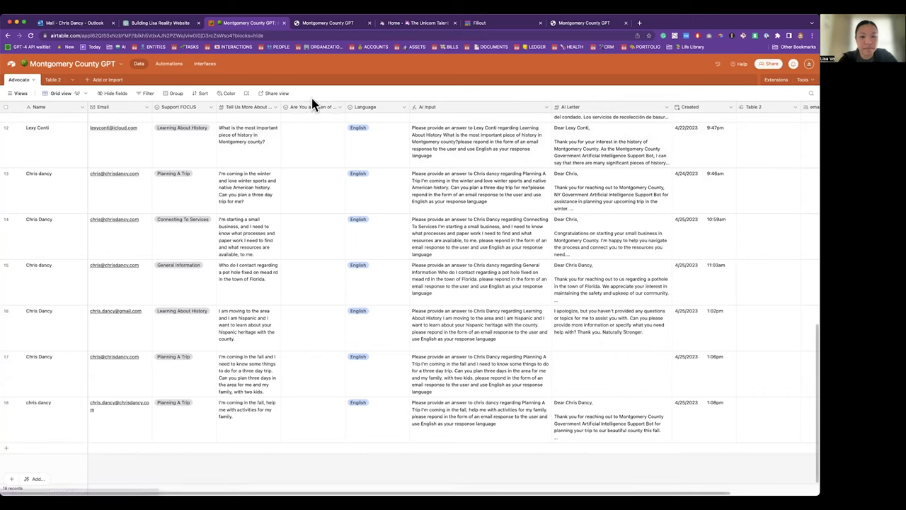
pyautogui.click(333, 24)
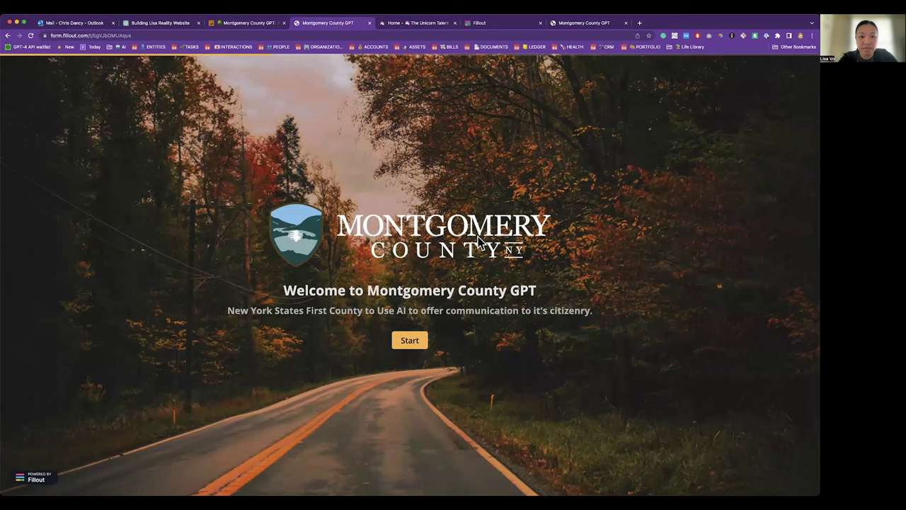